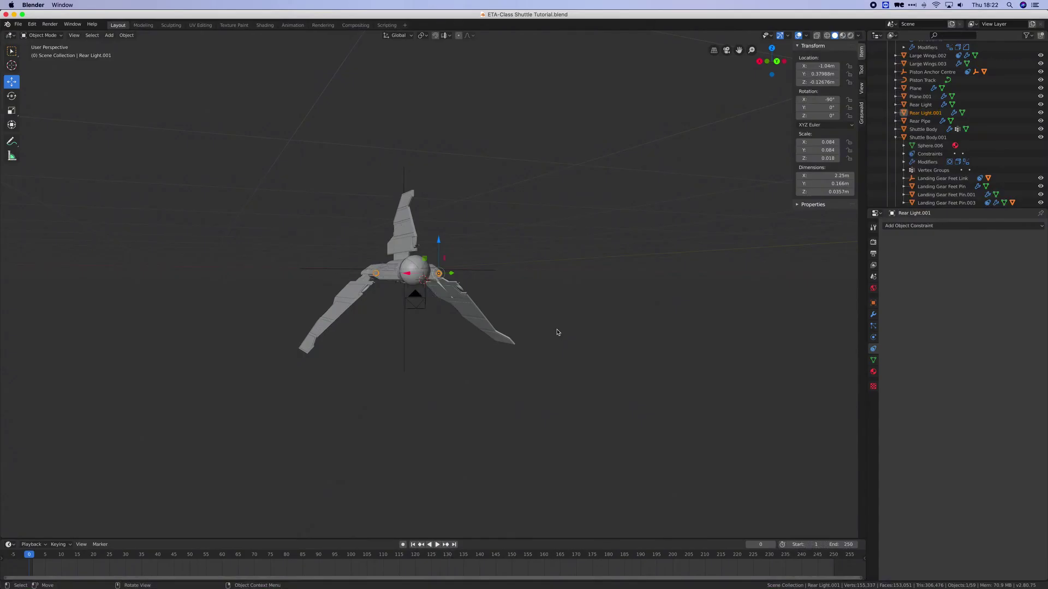
# Step: Save the shuttle blend file and view the large wing's UVs in UV Editing
pyautogui.click(270, 27)
pyautogui.hotkey('ctrl', 's')
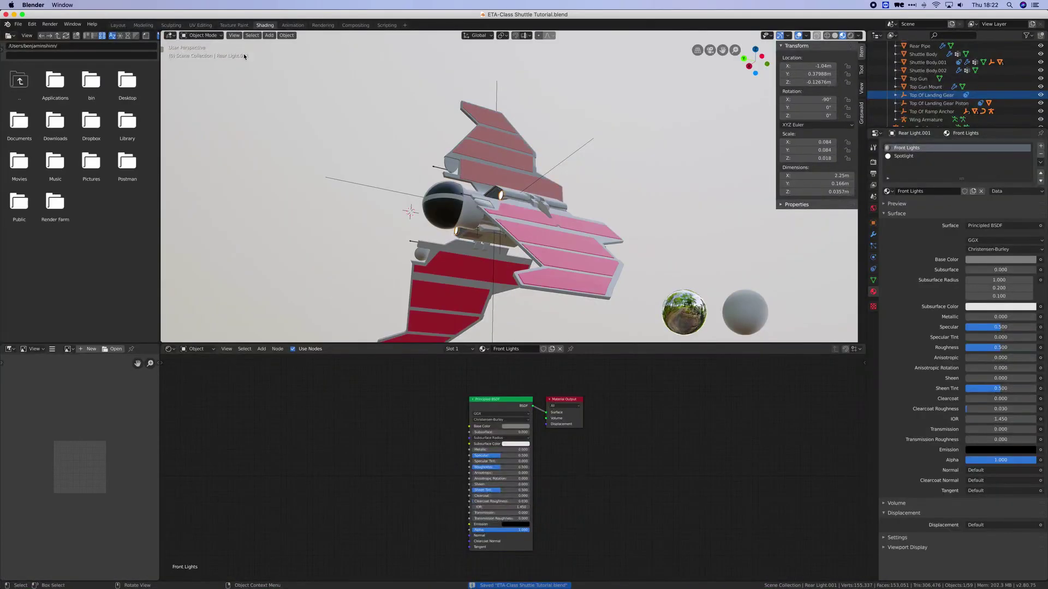
pyautogui.click(201, 26)
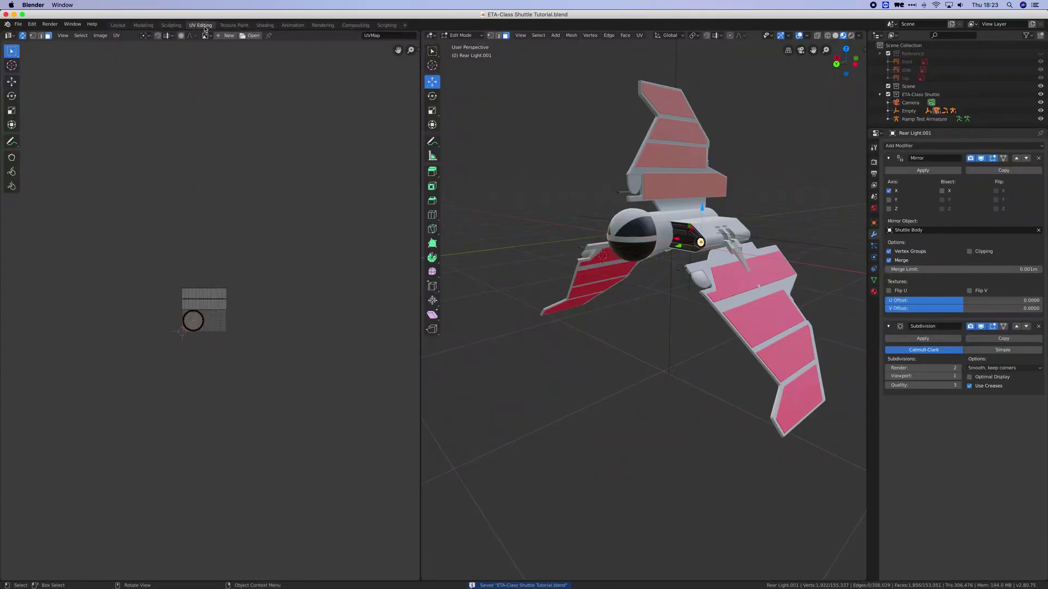
pyautogui.click(678, 183)
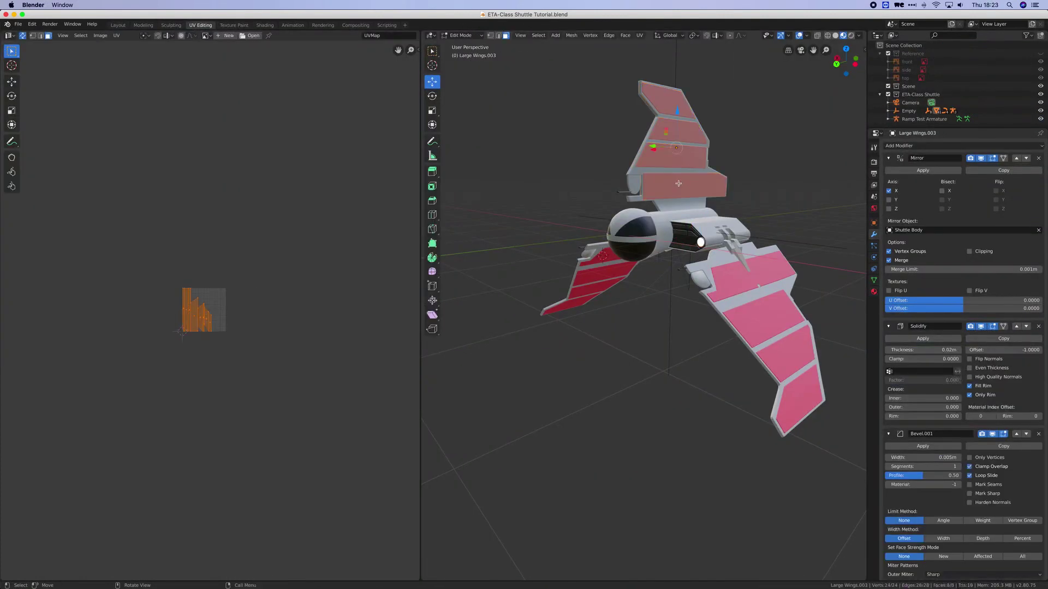
pyautogui.scroll(5, 282, 333)
pyautogui.scroll(2, 281, 332)
# Step: Inspect the UV layouts of the Shuttle Body, Large Wings, cockpit bubble and another wing
pyautogui.click(631, 172)
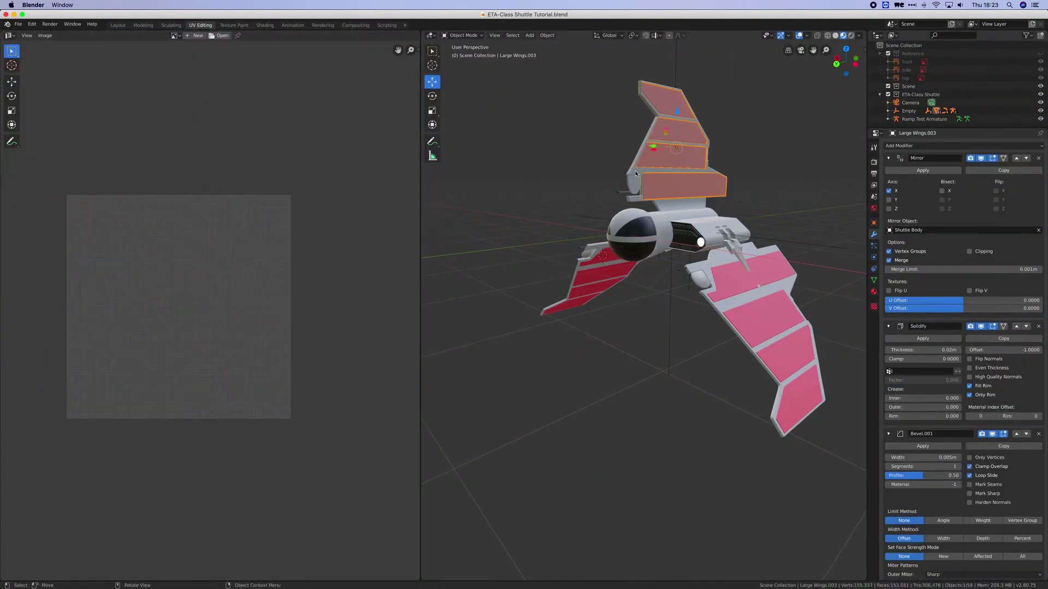
pyautogui.press('Tab')
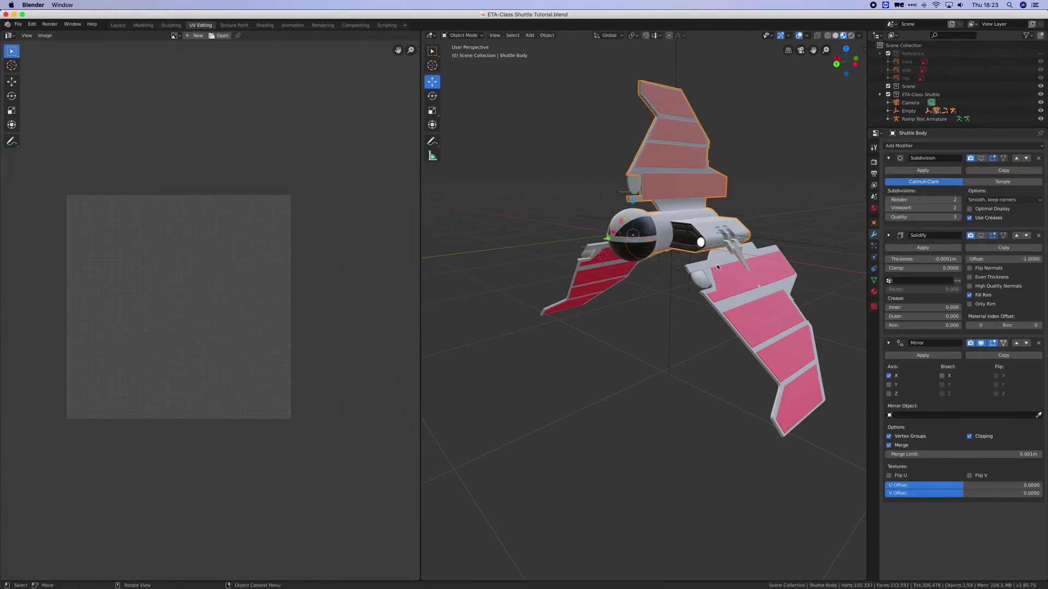
pyautogui.click(717, 268)
pyautogui.press('Tab')
pyautogui.press('Tab')
pyautogui.press('Tab')
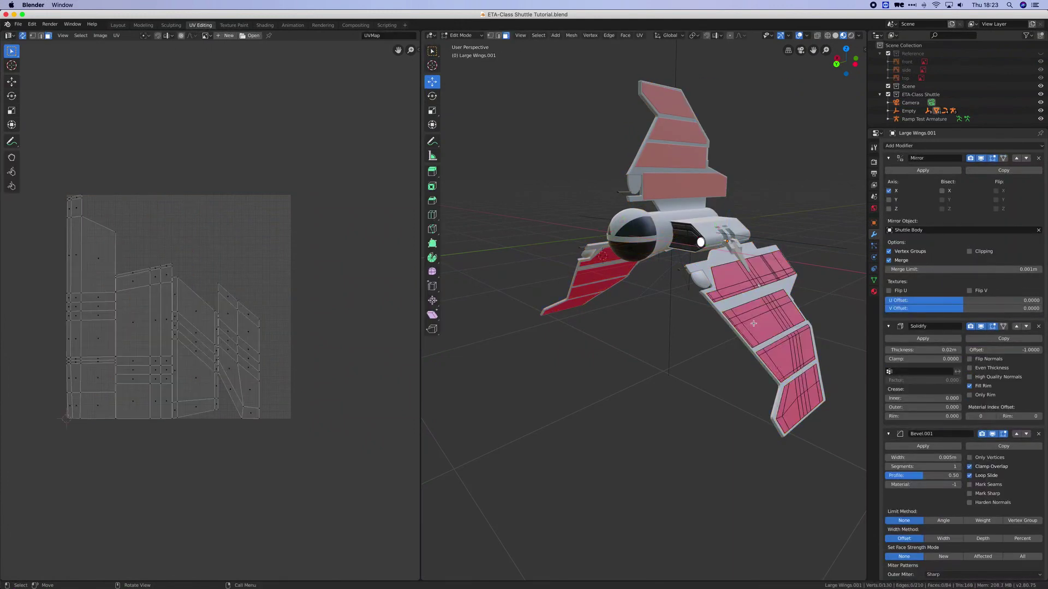
pyautogui.press('Tab')
pyautogui.click(638, 227)
pyautogui.press('Tab')
pyautogui.press('Tab')
pyautogui.click(737, 311)
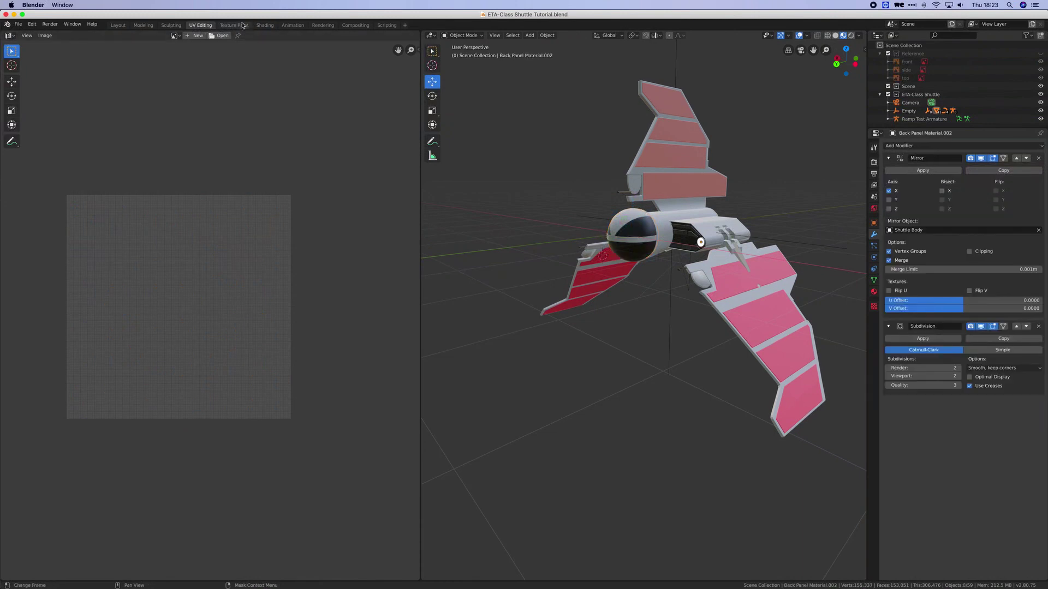
pyautogui.click(264, 25)
# Step: Check materials on the wing gun mount, rear light (Front Lights) and engine (Engine Light emission)
pyautogui.moveTo(502, 171); pyautogui.dragTo(448, 161, button='middle')
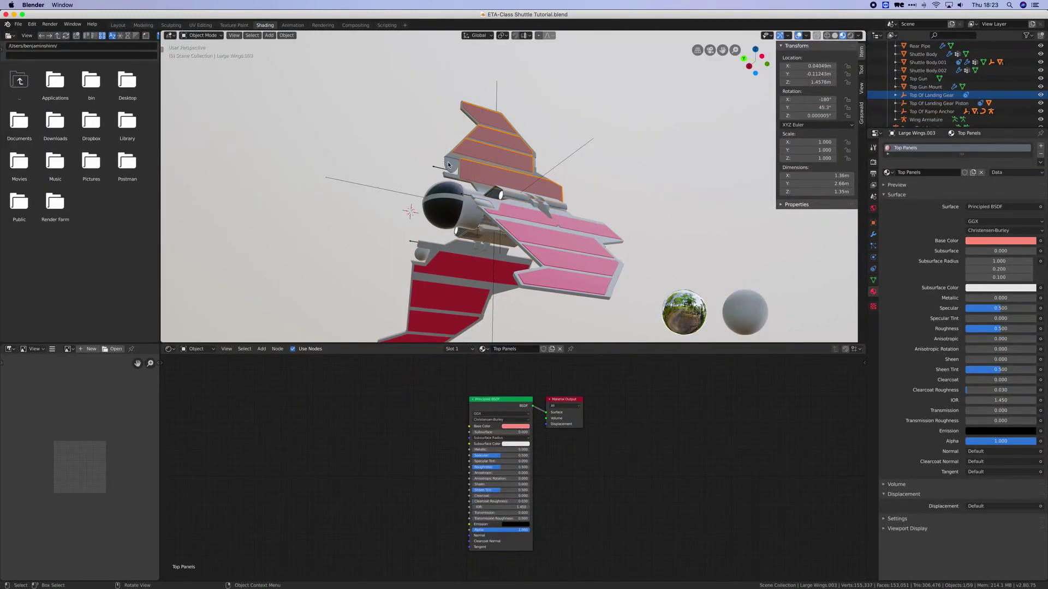
pyautogui.click(448, 162)
pyautogui.moveTo(445, 219)
pyautogui.mouseDown(button='middle')
pyautogui.moveTo(501, 210)
pyautogui.moveTo(496, 246)
pyautogui.moveTo(569, 238)
pyautogui.mouseUp(button='middle')
pyautogui.click(503, 210)
pyautogui.click(503, 209)
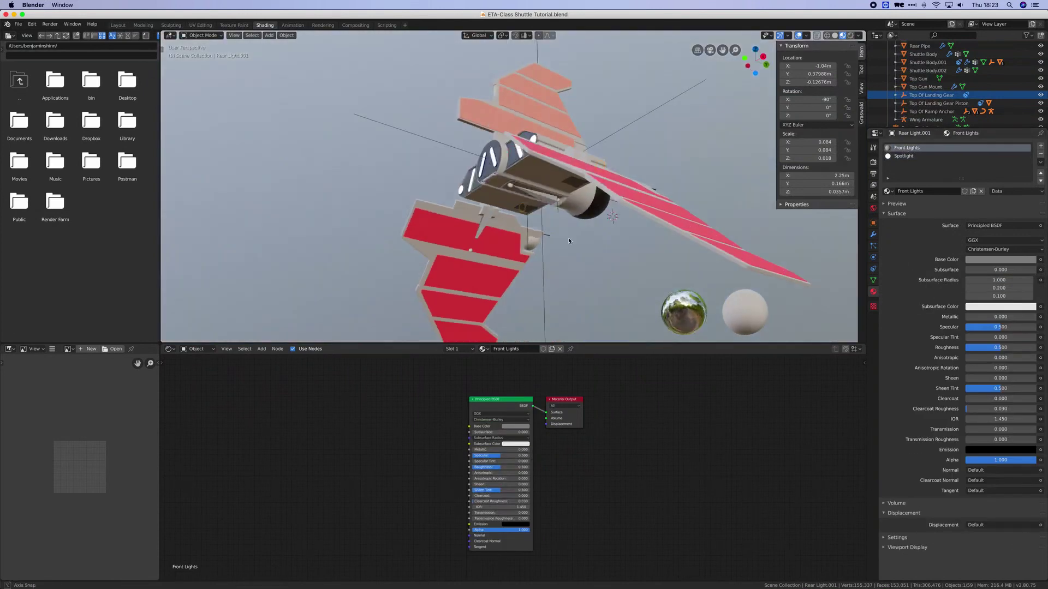
pyautogui.click(563, 201)
pyautogui.click(907, 156)
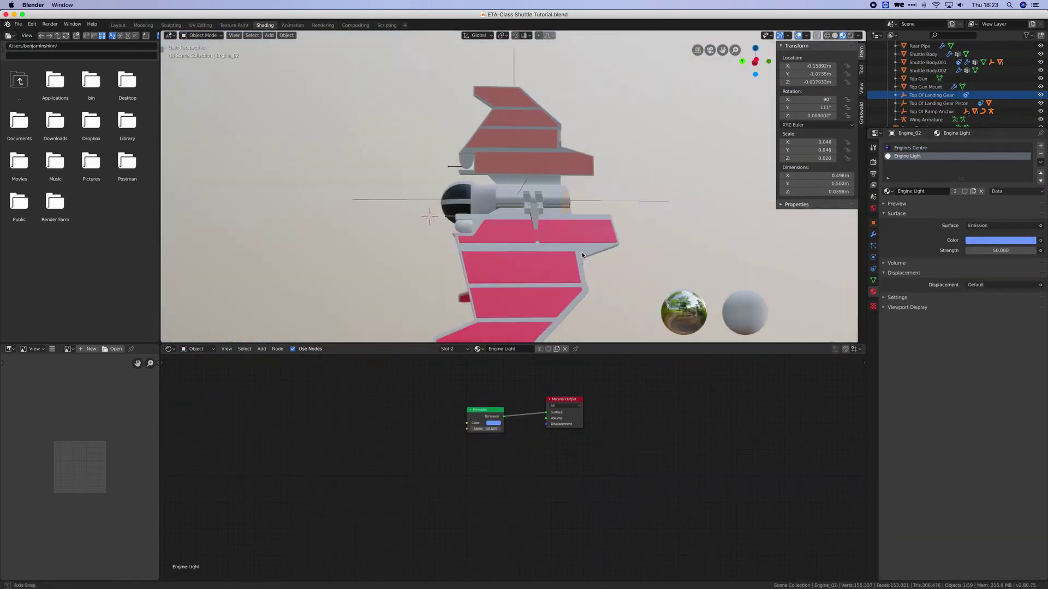
# Step: Inspect the side wing, rear light, and Engine_01/Engine_02 materials (Engines Side, Engine Light)
pyautogui.moveTo(630, 199); pyautogui.dragTo(478, 191, button='middle')
pyautogui.click(477, 191)
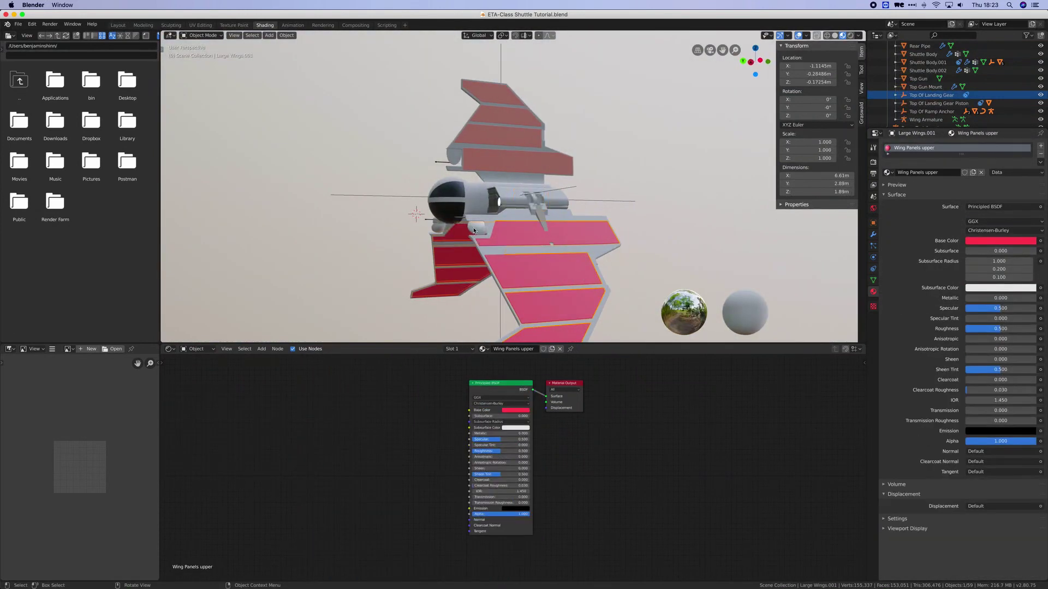
pyautogui.moveTo(453, 184); pyautogui.dragTo(557, 209, button='middle')
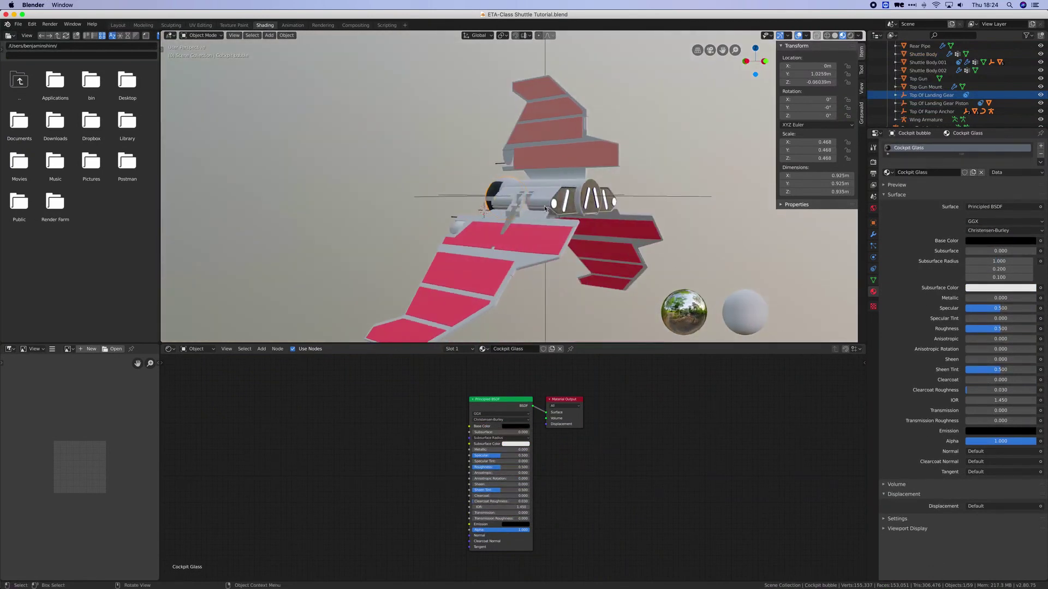
pyautogui.click(557, 208)
pyautogui.click(564, 205)
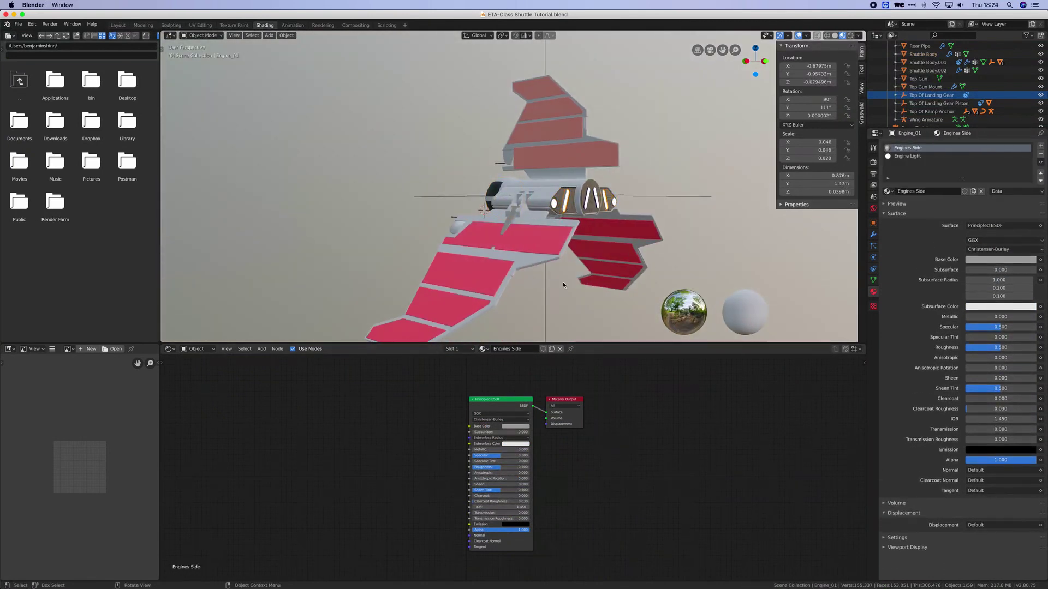
pyautogui.moveTo(623, 196); pyautogui.dragTo(578, 200, button='middle')
pyautogui.click(577, 200)
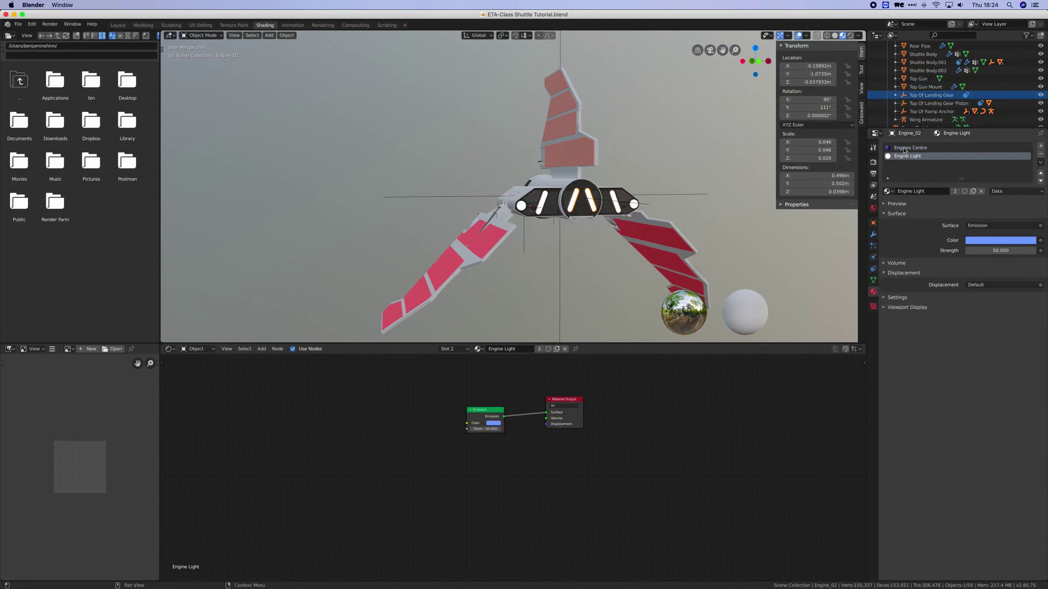
pyautogui.click(528, 210)
pyautogui.click(901, 157)
pyautogui.click(522, 206)
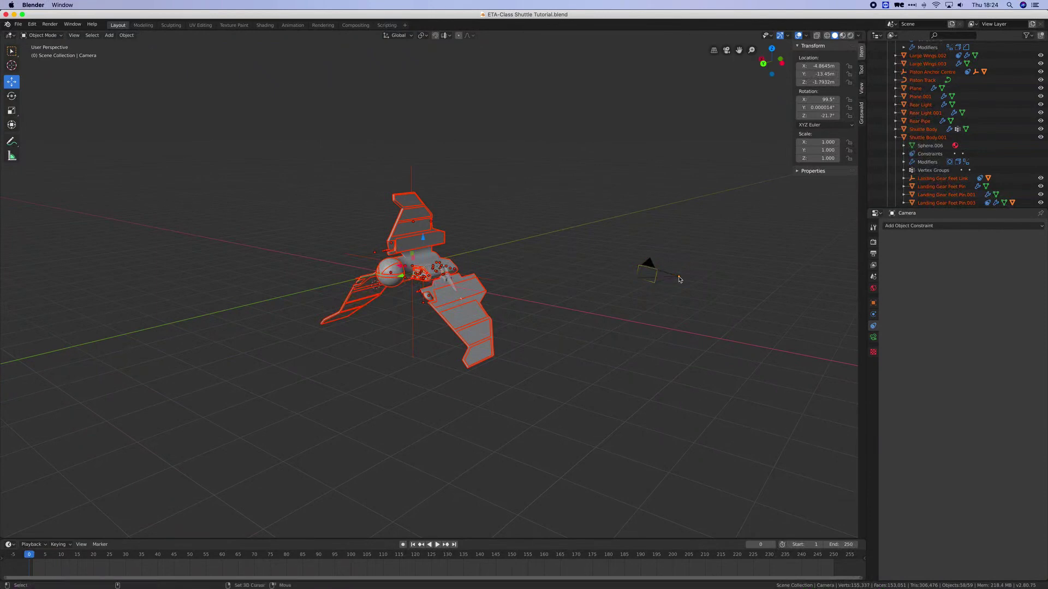
# Step: Export selected mesh objects as ETA-Class Shuttle.fbx into a newly created ETA-Class Shuttle/Tutorial folder
pyautogui.moveTo(627, 306); pyautogui.dragTo(607, 311, button='middle')
pyautogui.click(18, 24)
pyautogui.moveTo(34, 142)
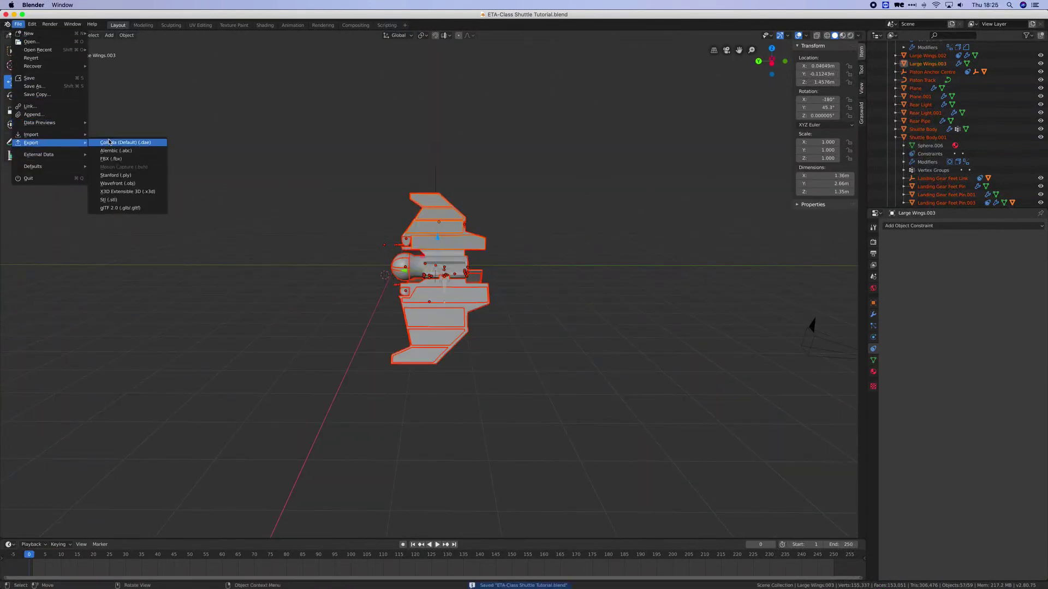
pyautogui.click(113, 159)
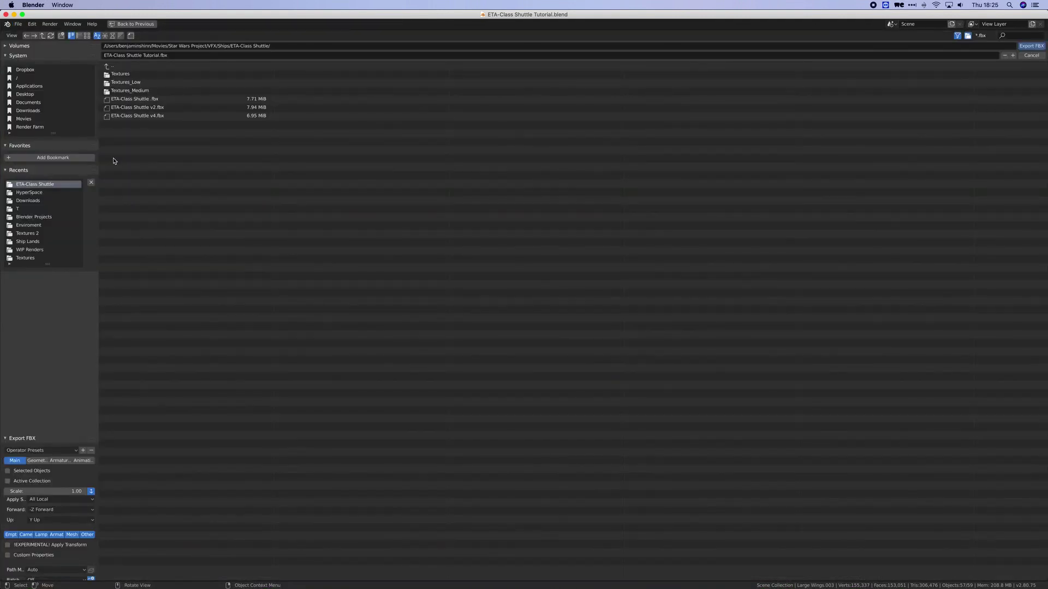
pyautogui.click(62, 35)
pyautogui.write('T')
pyautogui.press('Return')
pyautogui.click(182, 55)
pyautogui.press('BackSpace')
pyautogui.press('BackSpace')
pyautogui.press('BackSpace')
pyautogui.press('Return')
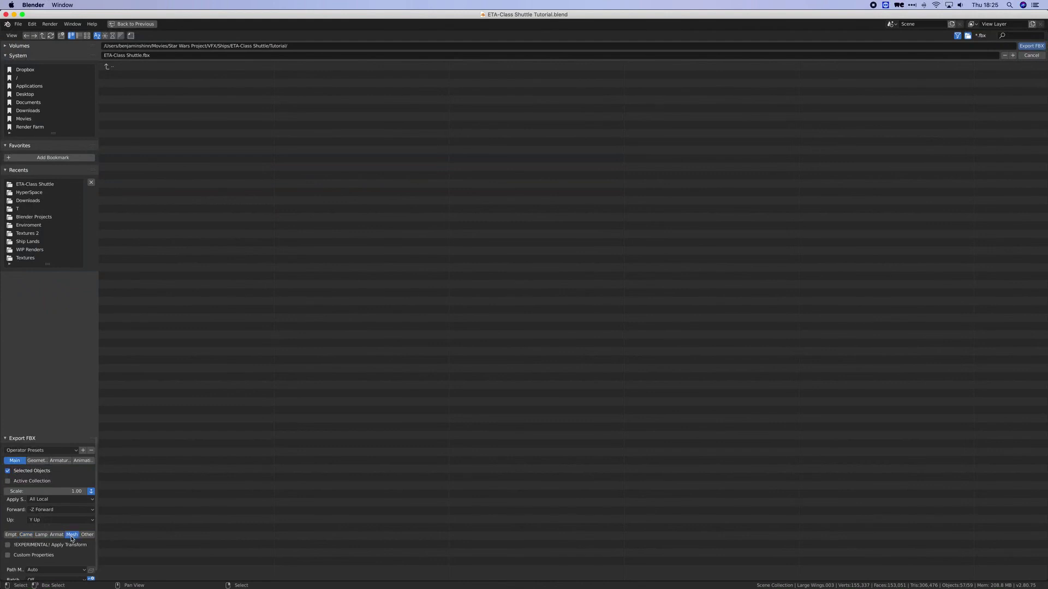
pyautogui.press('Return')
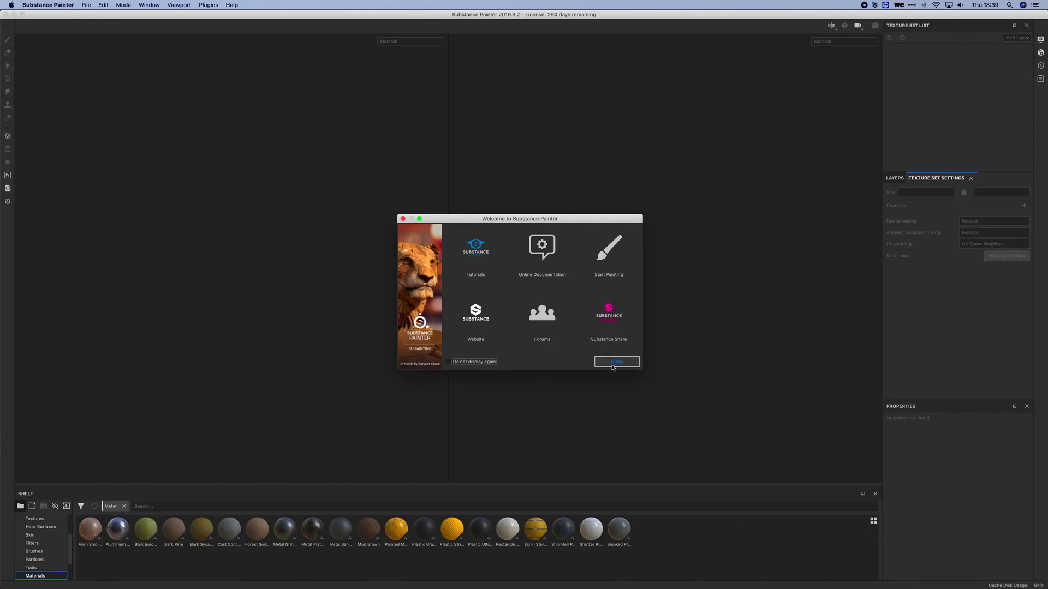
# Step: Create a new project from ETA-Class Shuttle.fbx at 2048 document resolution
pyautogui.click(616, 362)
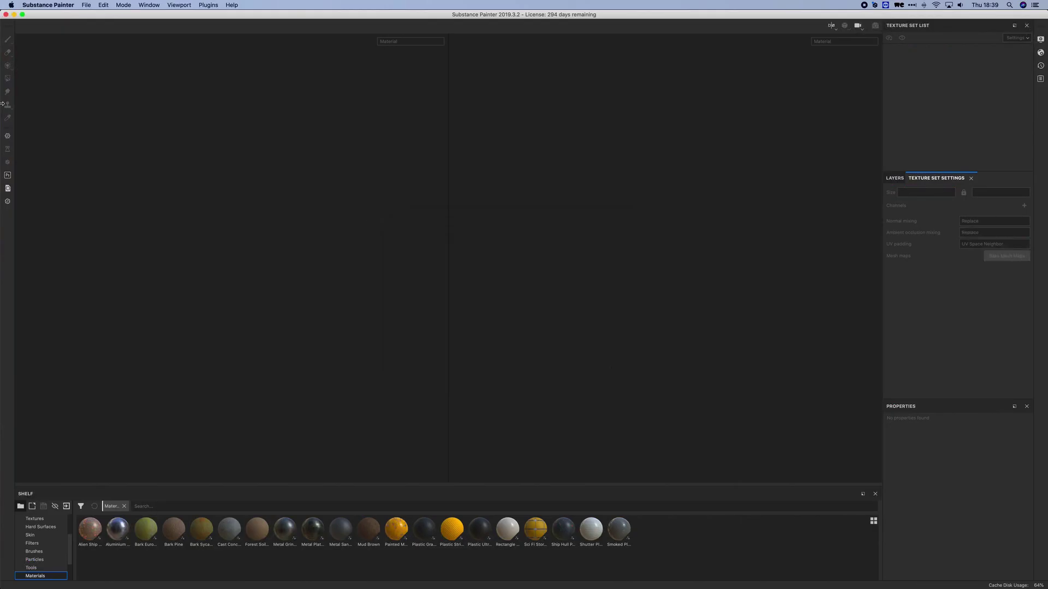
pyautogui.click(86, 5)
pyautogui.click(93, 15)
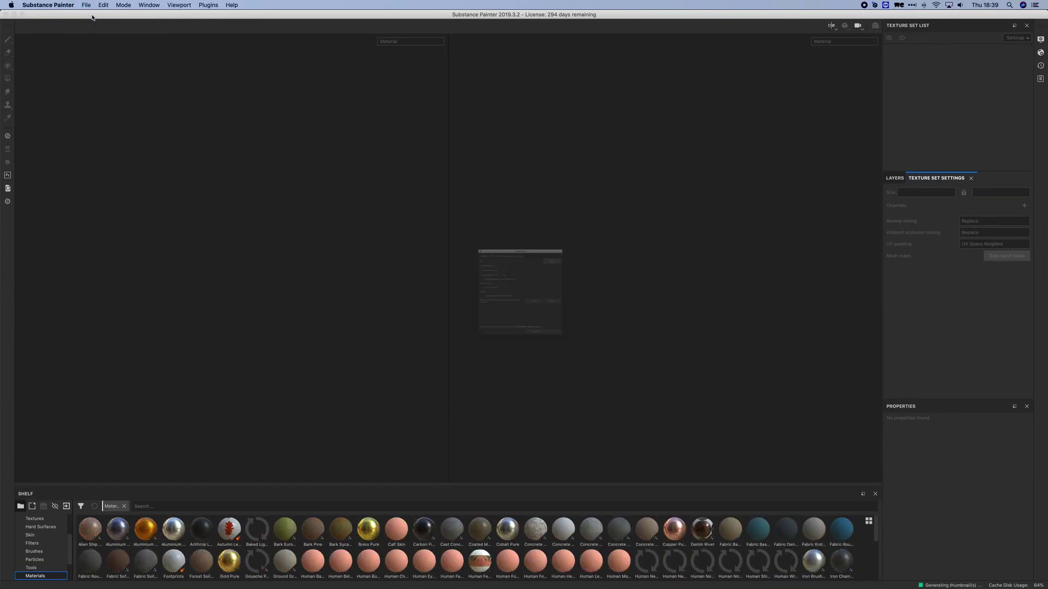
pyautogui.click(596, 212)
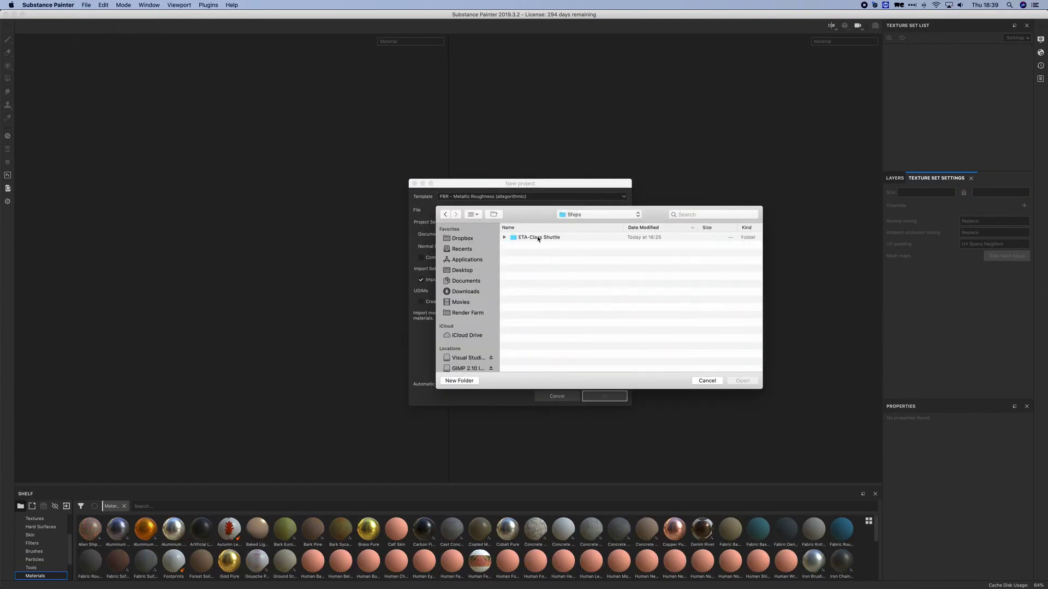
pyautogui.doubleClick(534, 237)
pyautogui.click(488, 235)
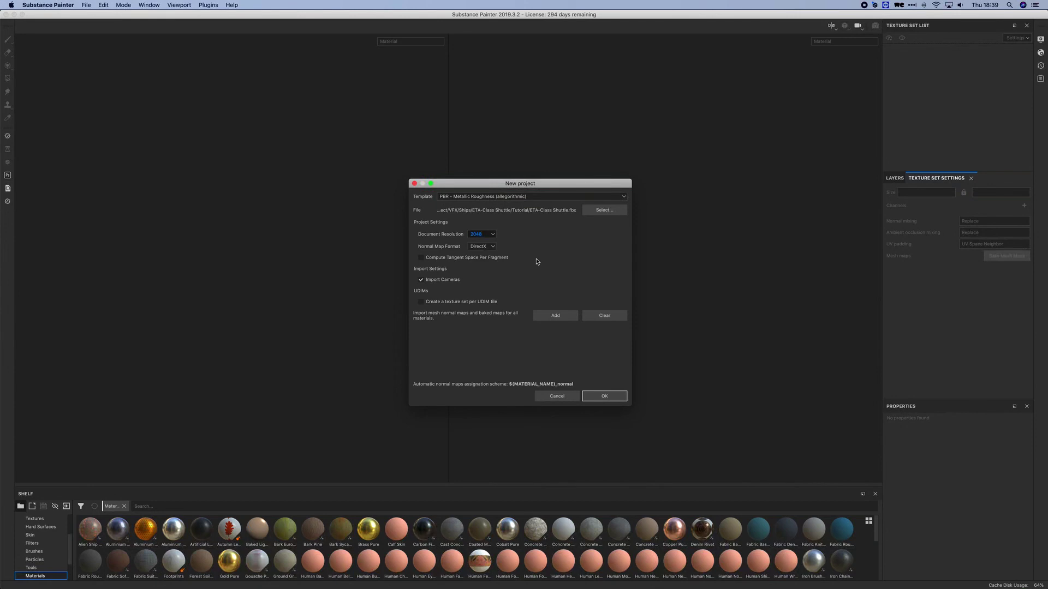
pyautogui.click(585, 396)
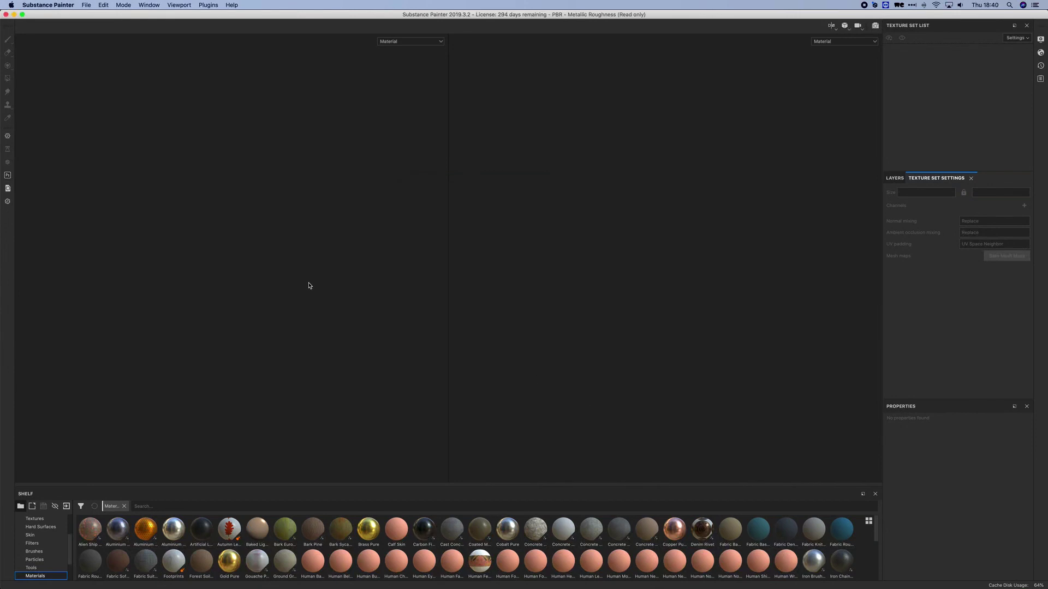
# Step: Bring up the save-project dialog and navigate to the Tutorial folder
pyautogui.press('super+s')
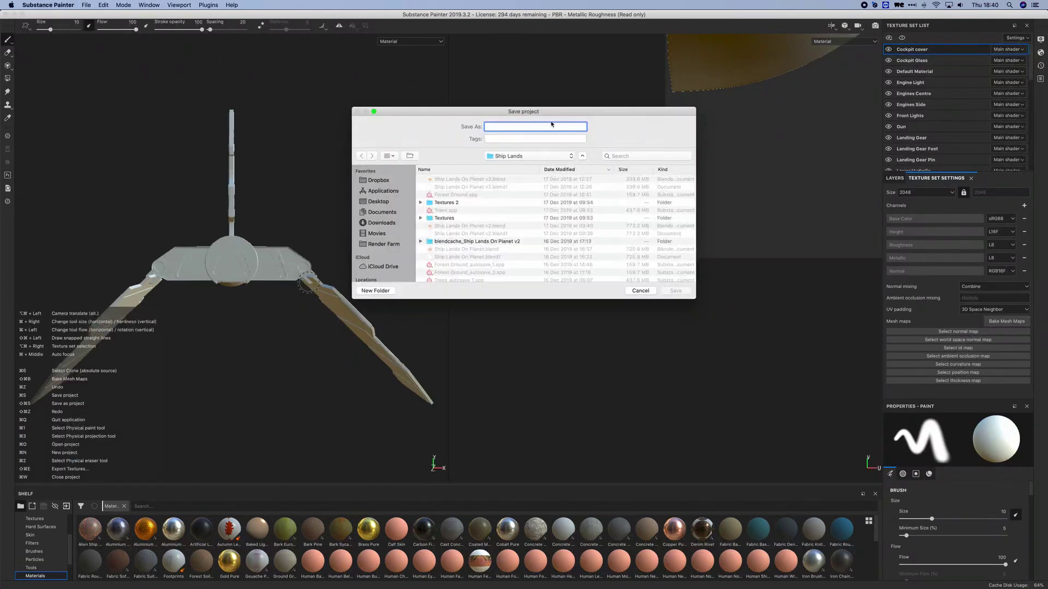
pyautogui.click(502, 157)
pyautogui.click(503, 236)
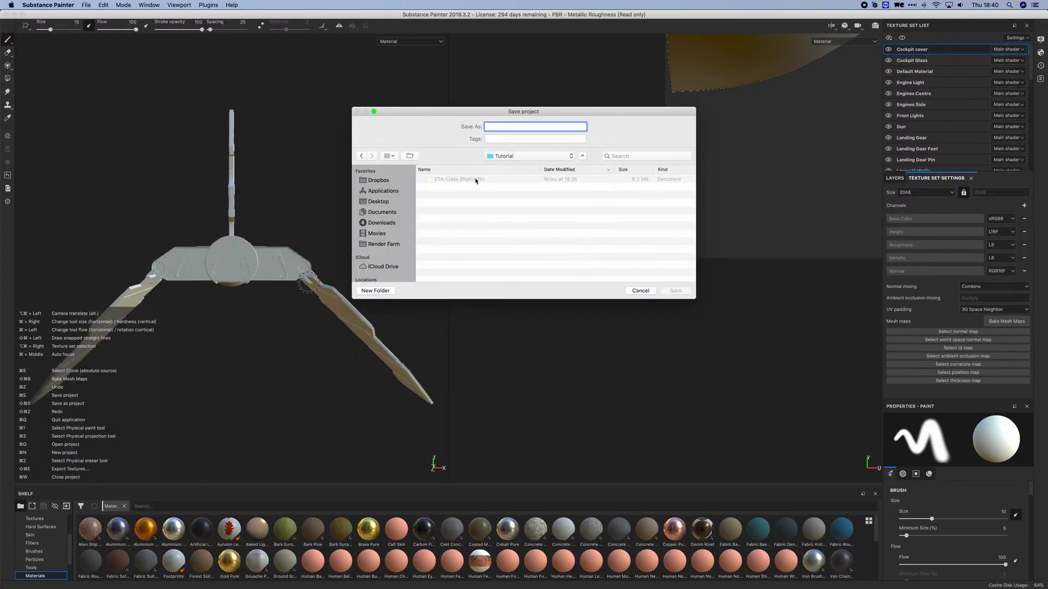
# Step: Save the project as ETA-Class Shuttle, then bake mesh maps for all texture sets
pyautogui.click(676, 291)
pyautogui.keyDown('alt'); pyautogui.moveTo(193, 317); pyautogui.dragTo(356, 336); pyautogui.keyUp('alt')
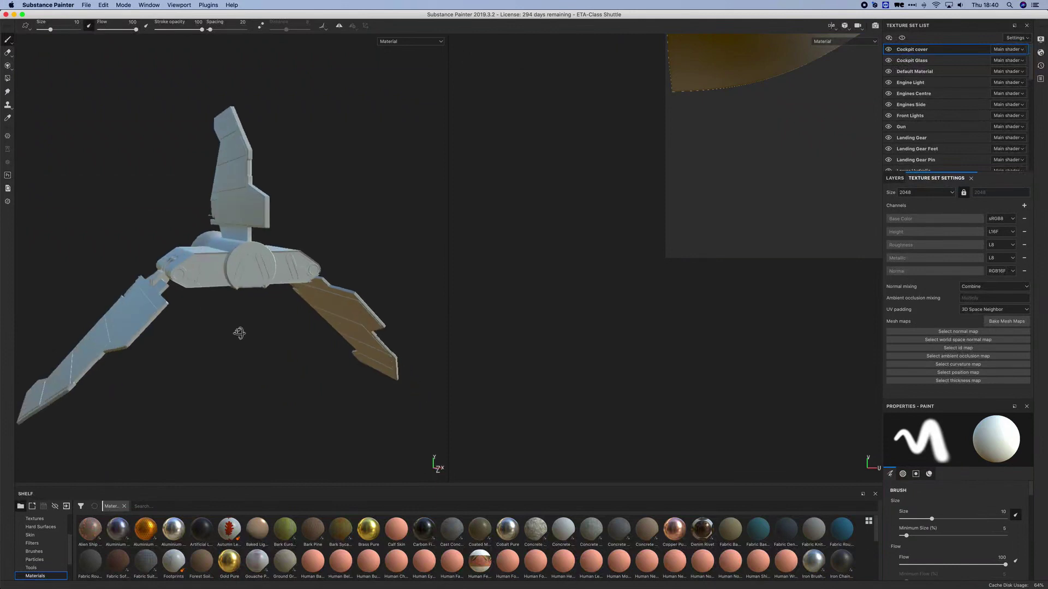
pyautogui.click(1006, 321)
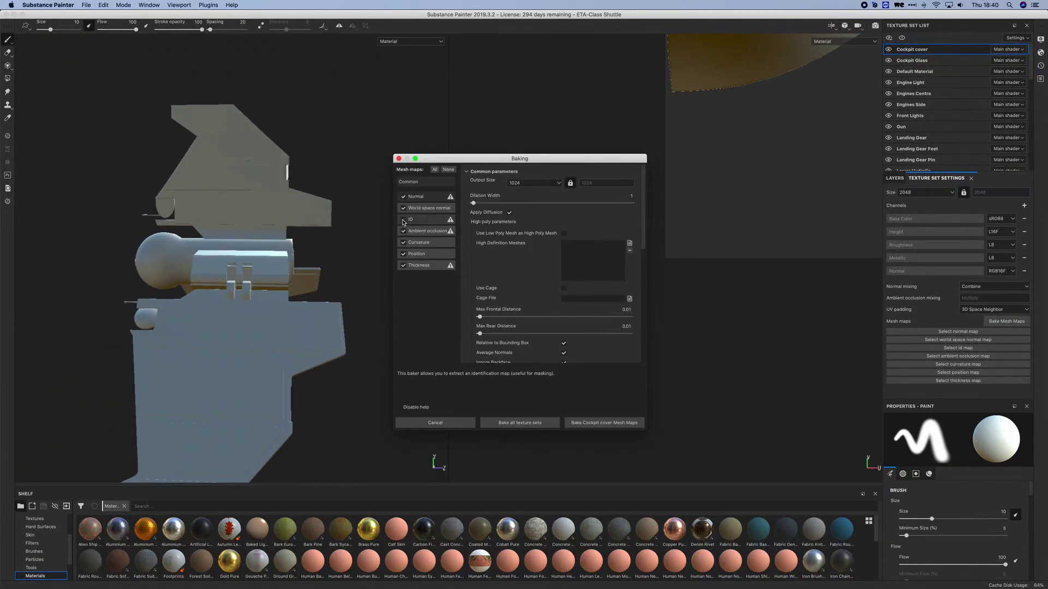
pyautogui.click(534, 425)
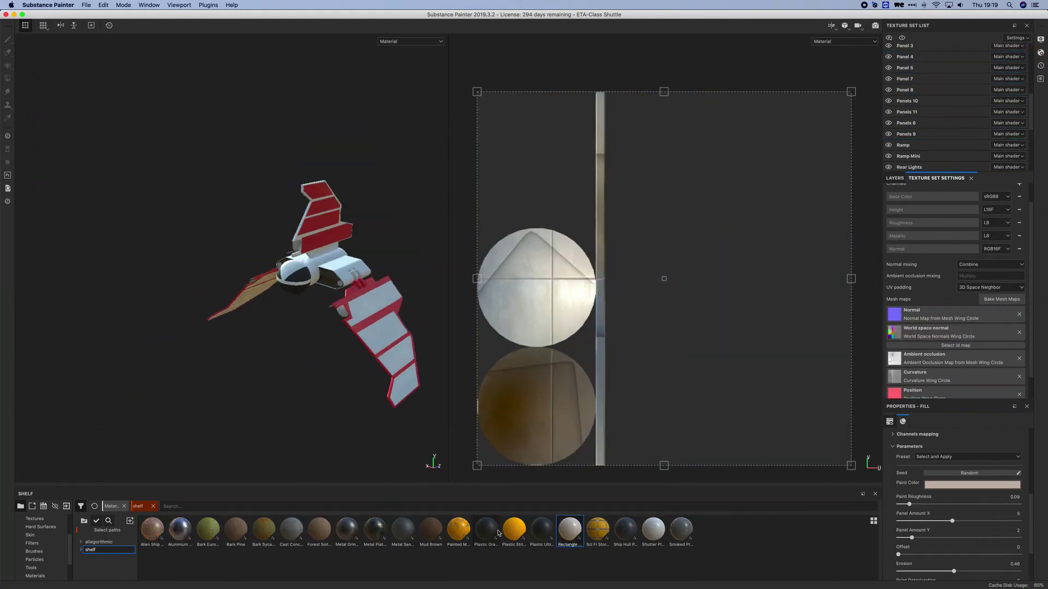
# Step: Export every texture set to a newly created Textures folder inside Tutorial
pyautogui.click(86, 4)
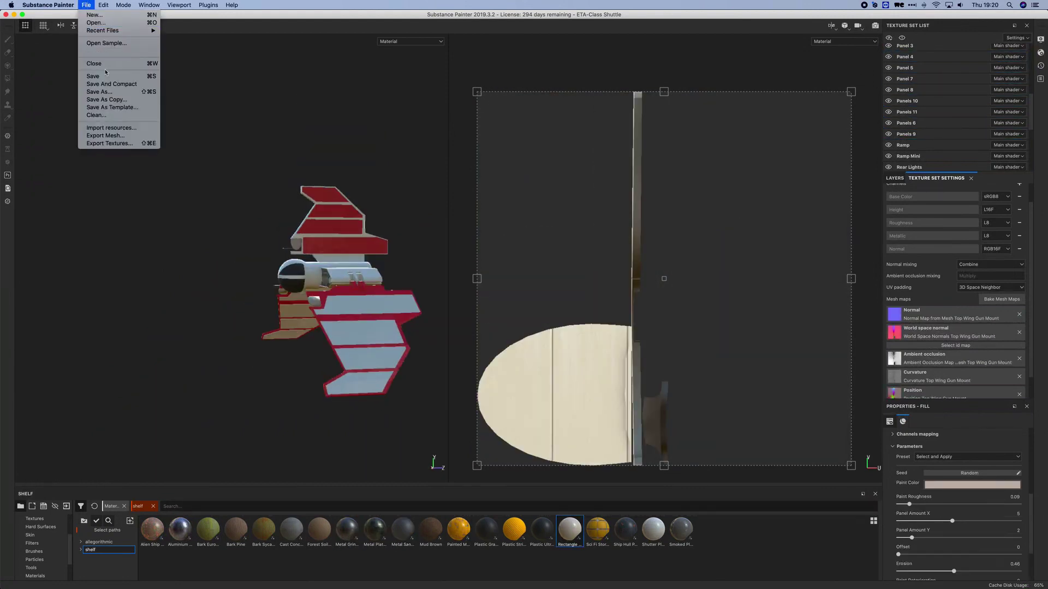
pyautogui.click(108, 144)
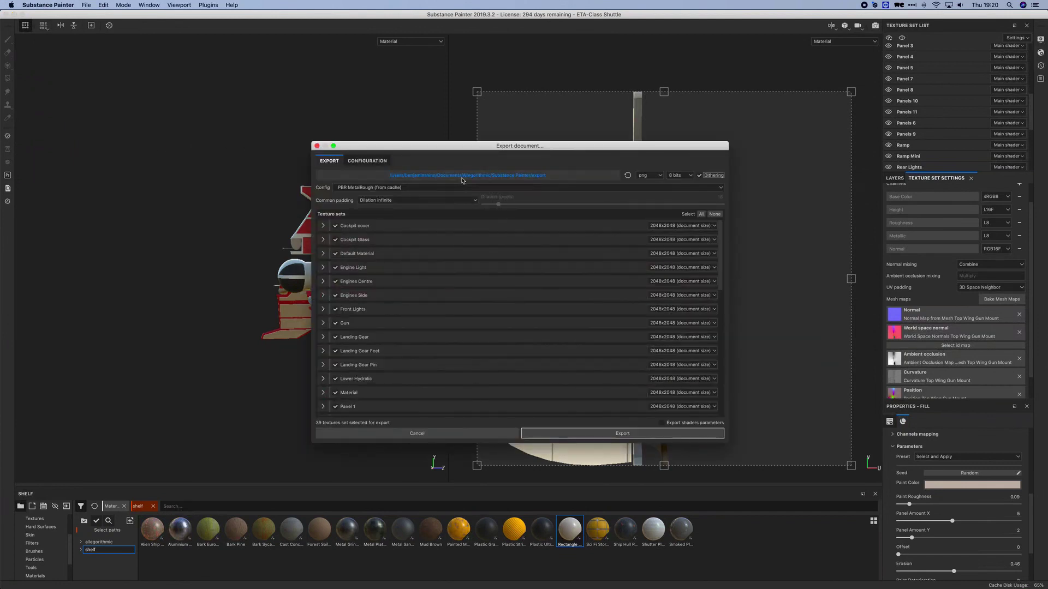
pyautogui.click(464, 175)
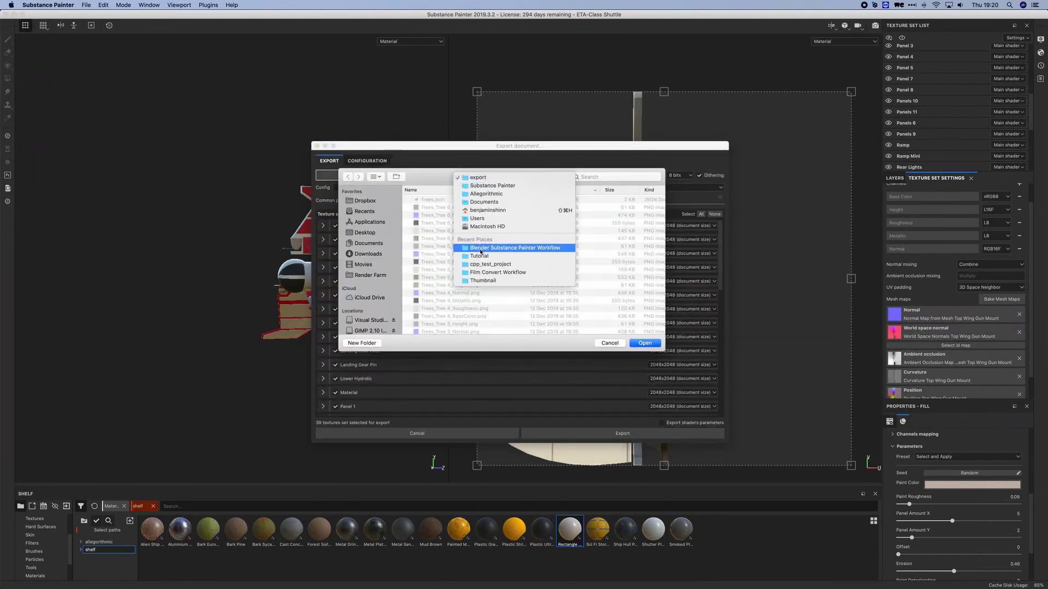
pyautogui.click(480, 255)
pyautogui.press('super+shift+n')
pyautogui.write('Textures')
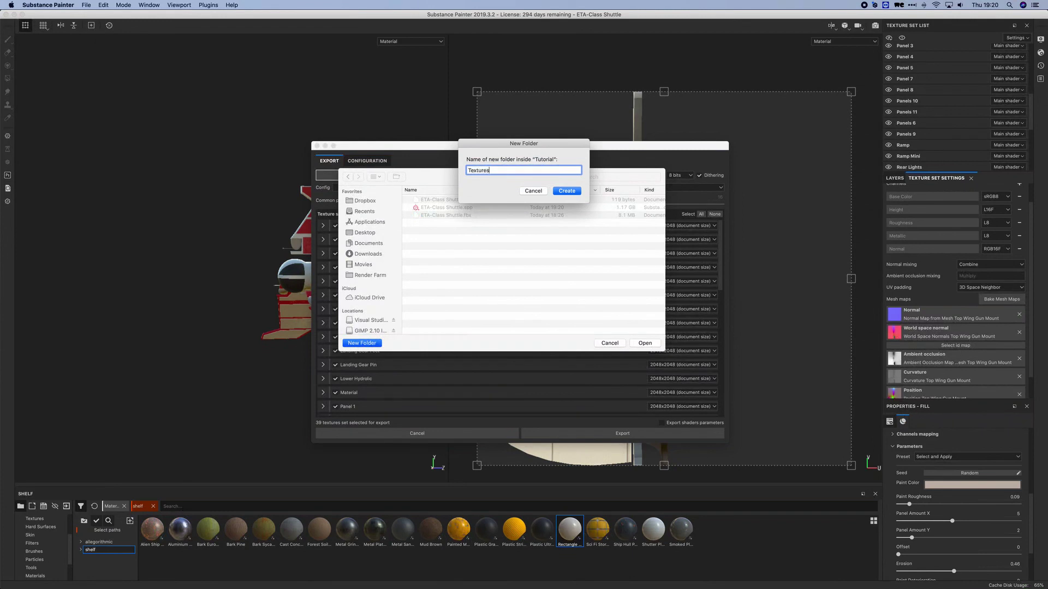
pyautogui.press('Return')
pyautogui.press('Return')
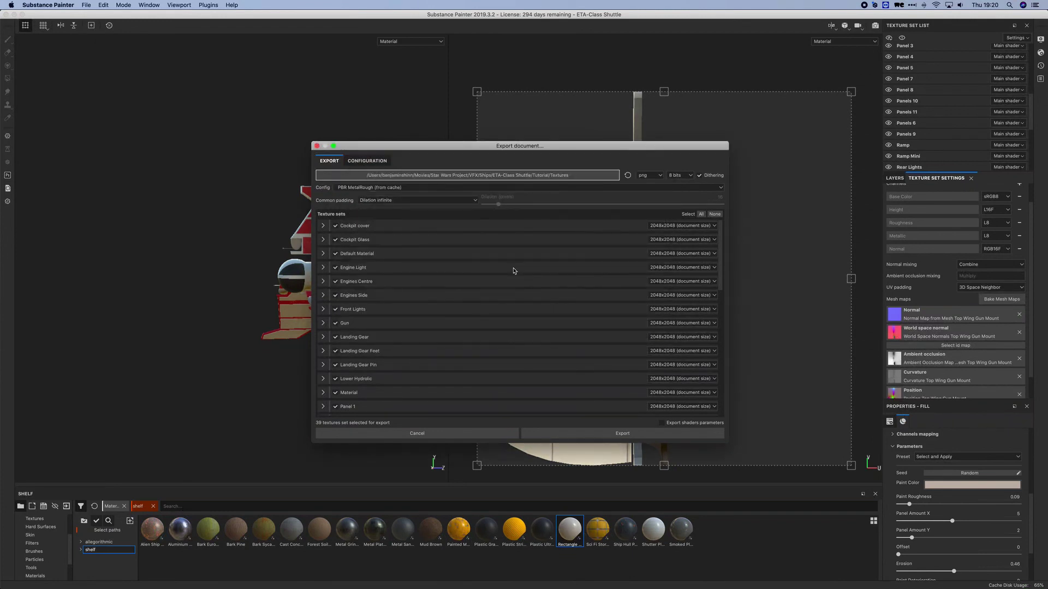
pyautogui.click(619, 436)
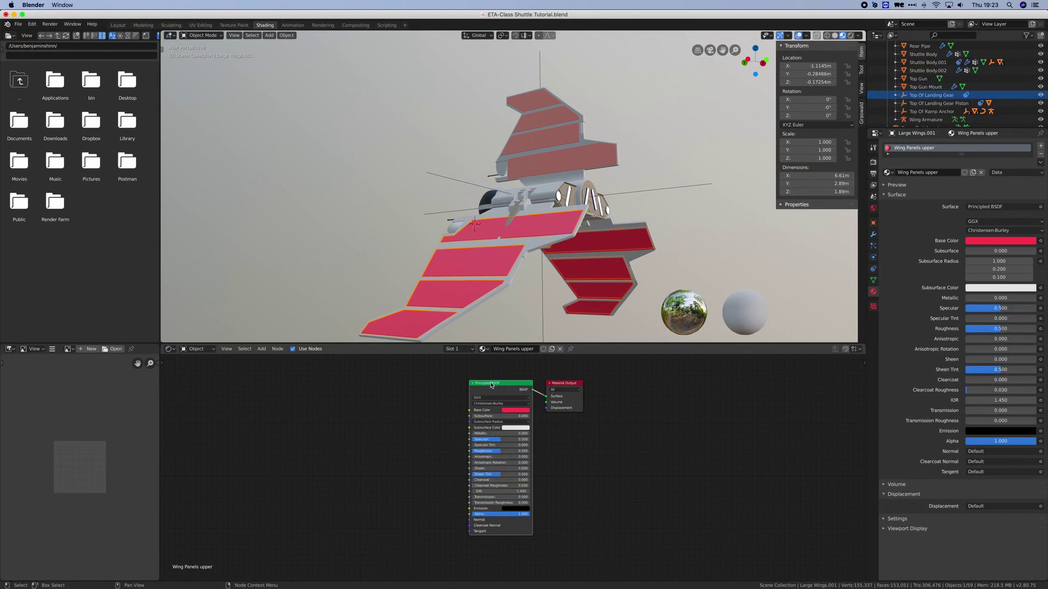
# Step: Load the Wing Panels upper maps from Tutorial/Textures via Node Wrangler, undo, and check Add-ons preferences
pyautogui.hotkey('ctrl', 'shift', 't')
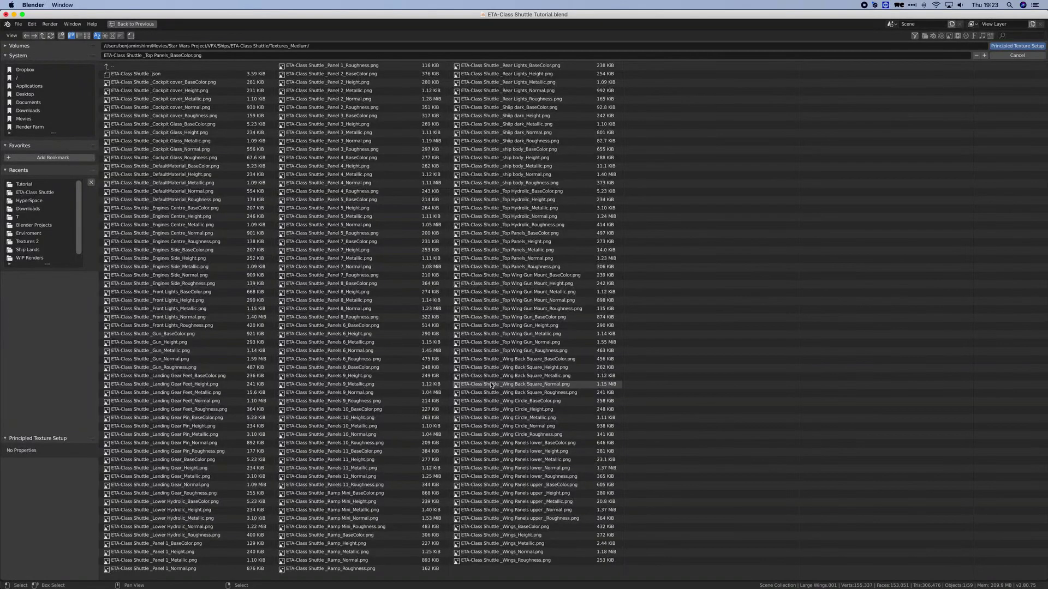
pyautogui.click(43, 34)
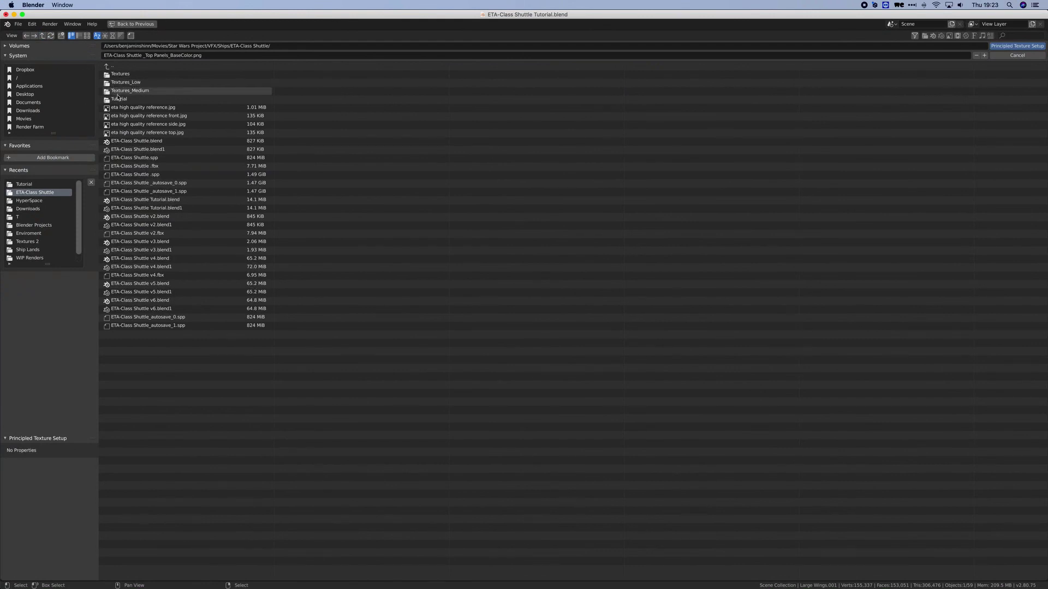
pyautogui.doubleClick(117, 99)
pyautogui.doubleClick(121, 74)
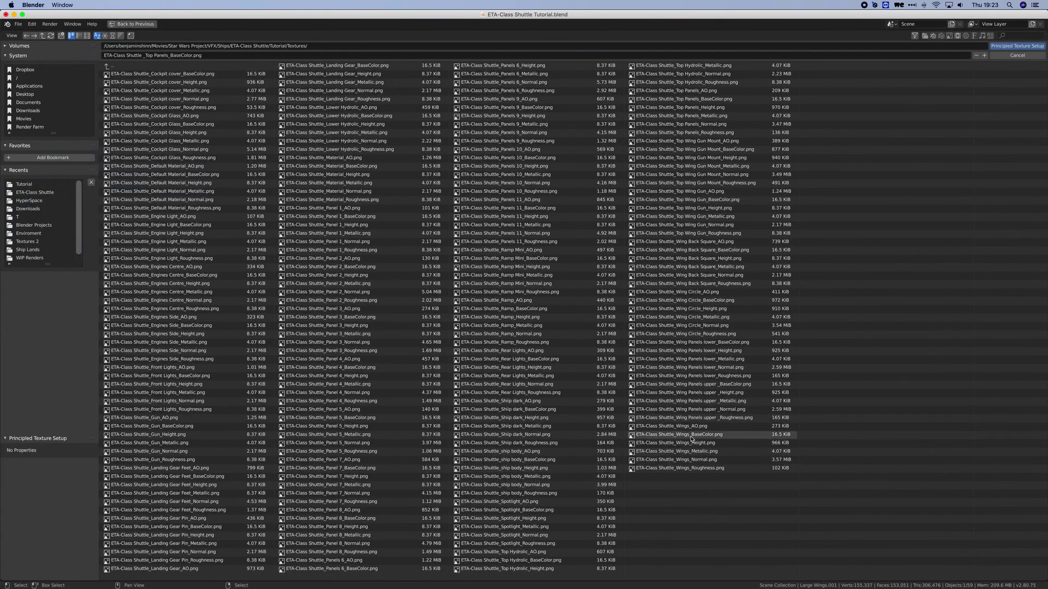
pyautogui.moveTo(700, 417)
pyautogui.mouseDown()
pyautogui.moveTo(709, 396)
pyautogui.moveTo(656, 394)
pyautogui.mouseUp()
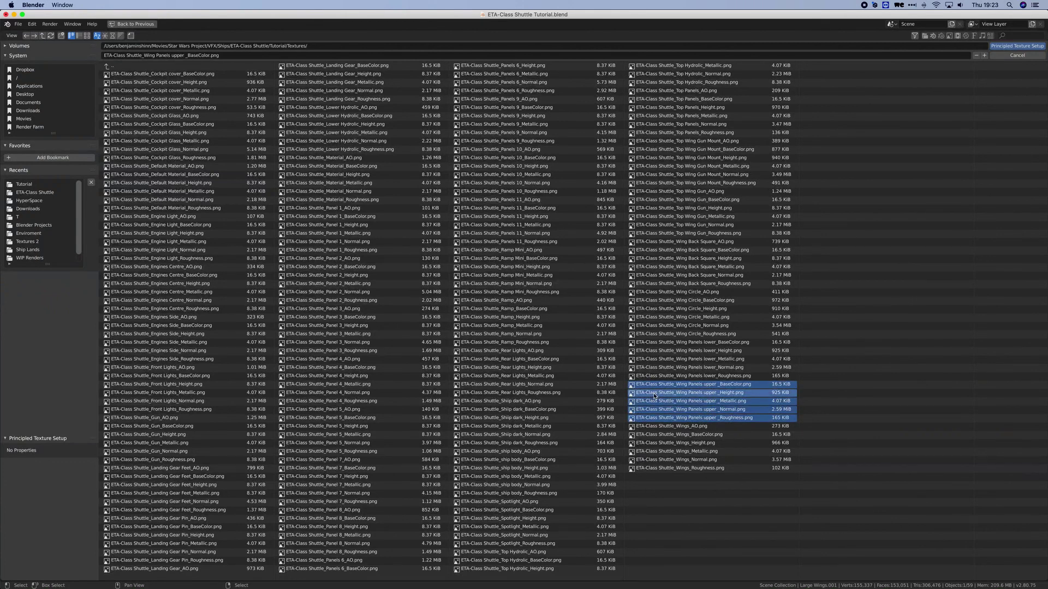
pyautogui.press('Return')
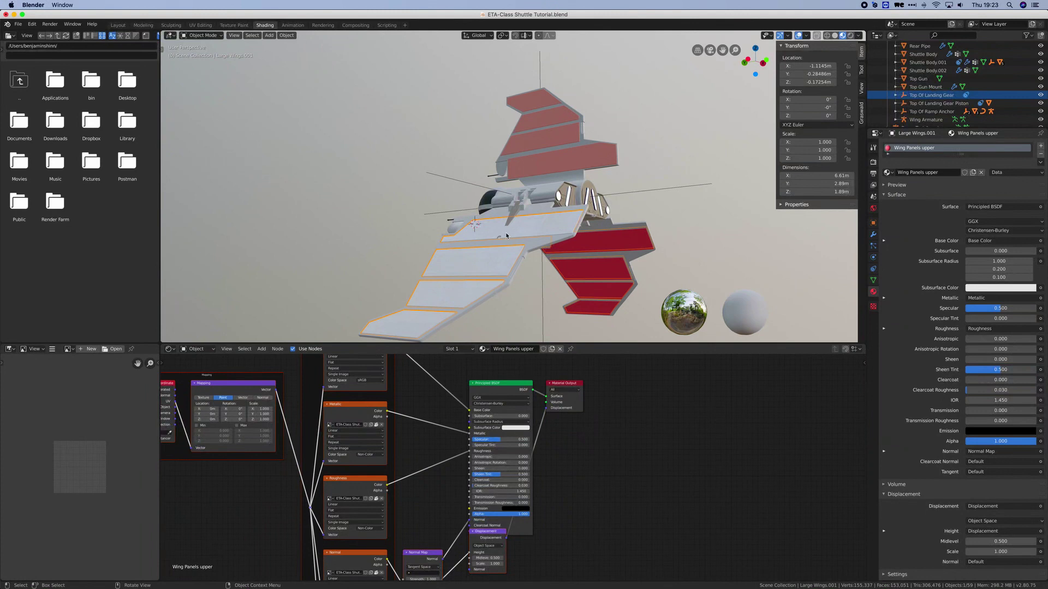
pyautogui.hotkey('ctrl', 'z')
pyautogui.click(33, 24)
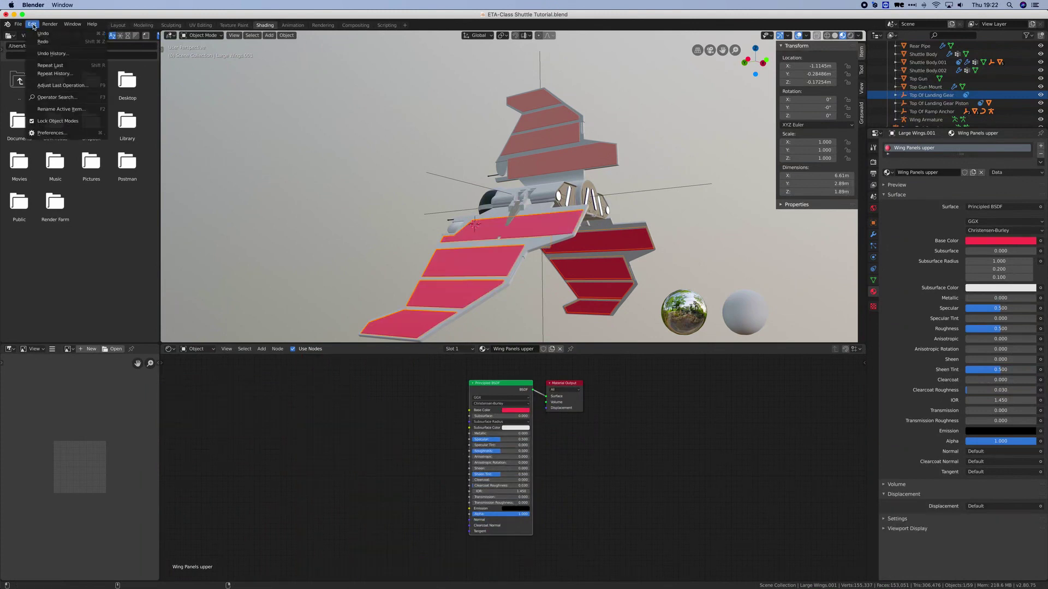
pyautogui.click(41, 135)
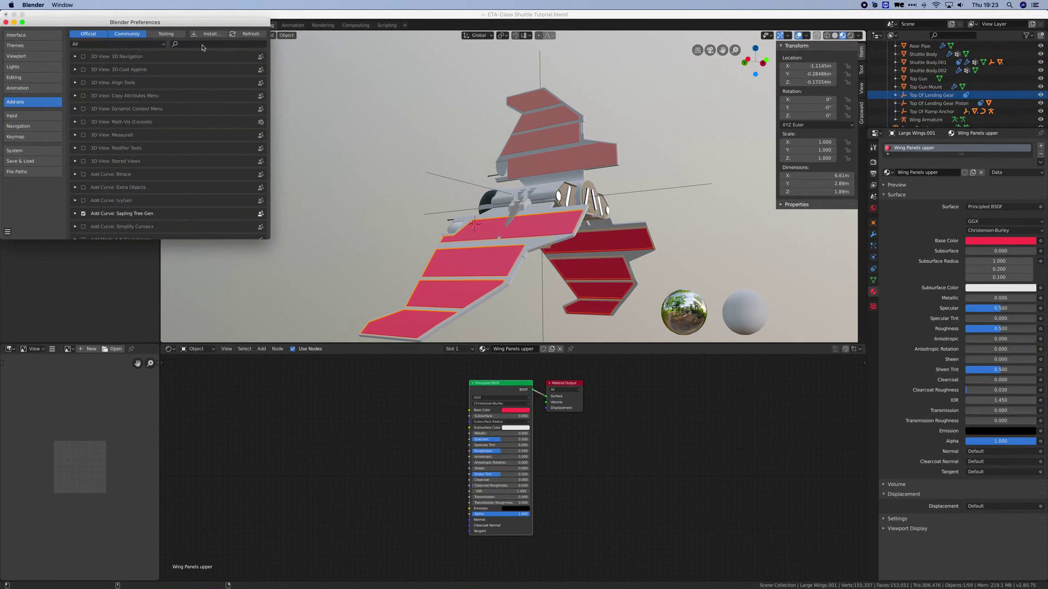
pyautogui.write('node')
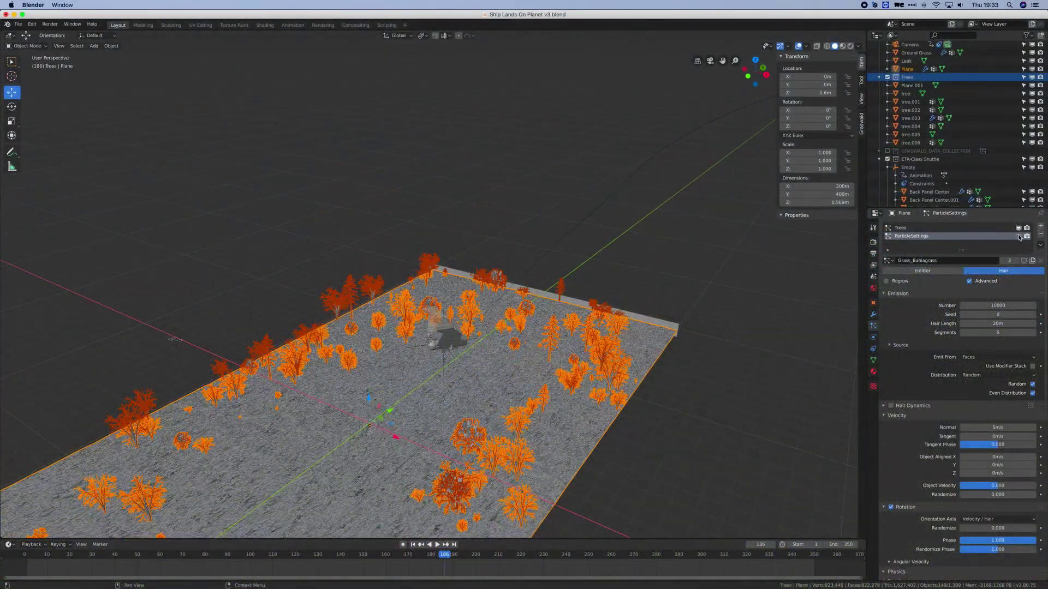
# Step: Turn off viewport display of the Trees particle system and orbit to check the plane
pyautogui.click(1019, 228)
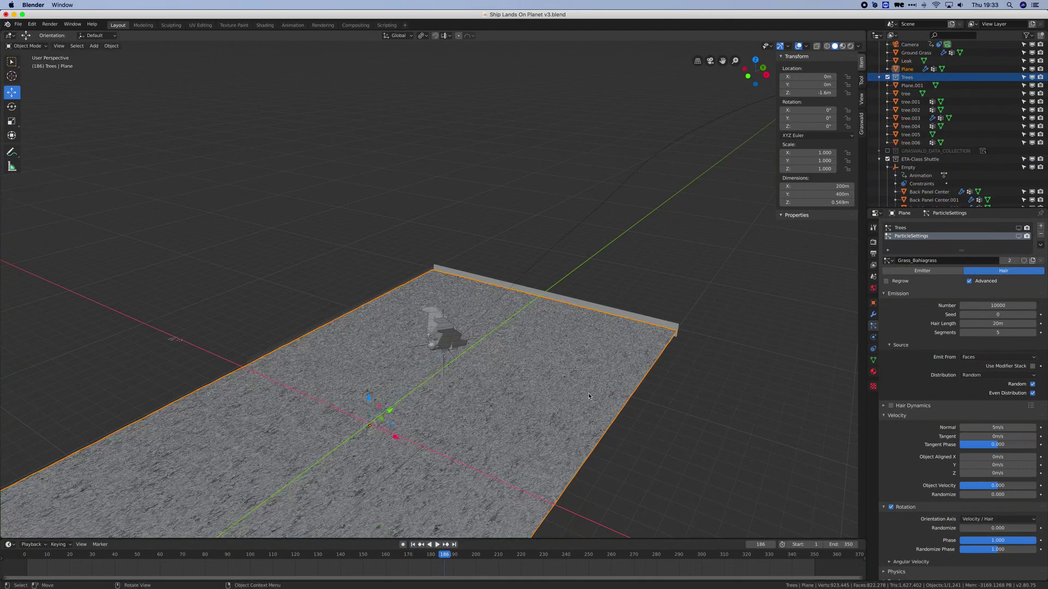
pyautogui.moveTo(589, 397); pyautogui.dragTo(596, 396, button='middle')
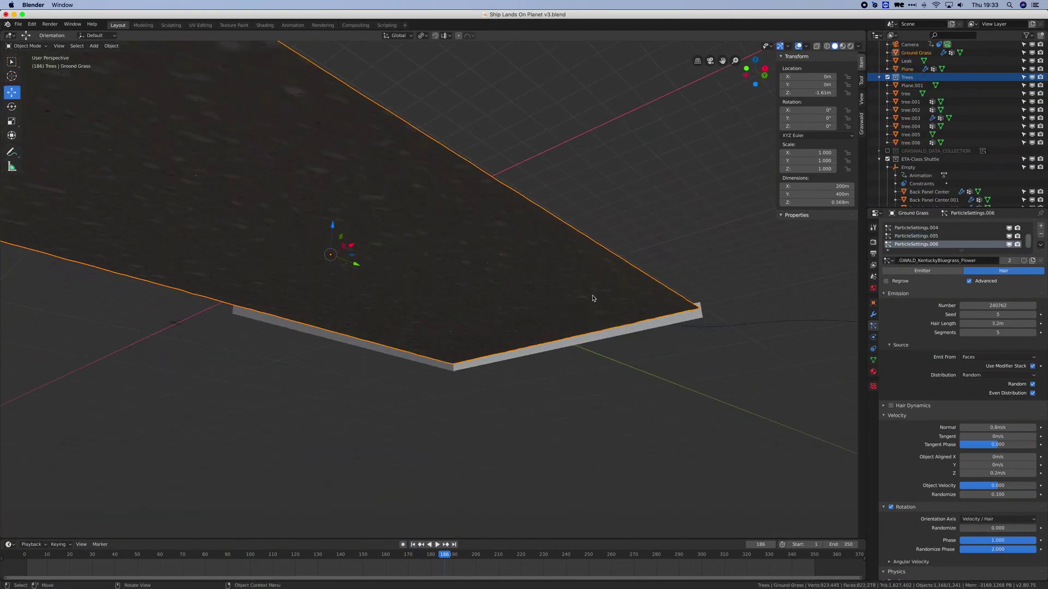
pyautogui.moveTo(593, 298); pyautogui.dragTo(747, 317, button='middle')
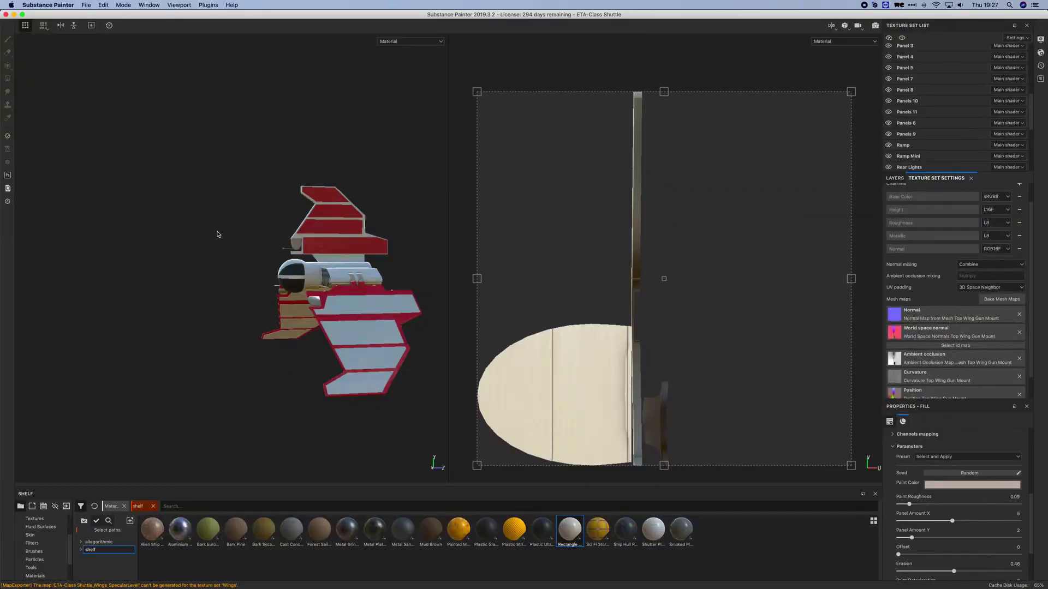
# Step: Reopen Export Textures and set Engines Centre and Gun to 256x256
pyautogui.keyDown('alt'); pyautogui.moveTo(215, 235); pyautogui.dragTo(230, 235); pyautogui.keyUp('alt')
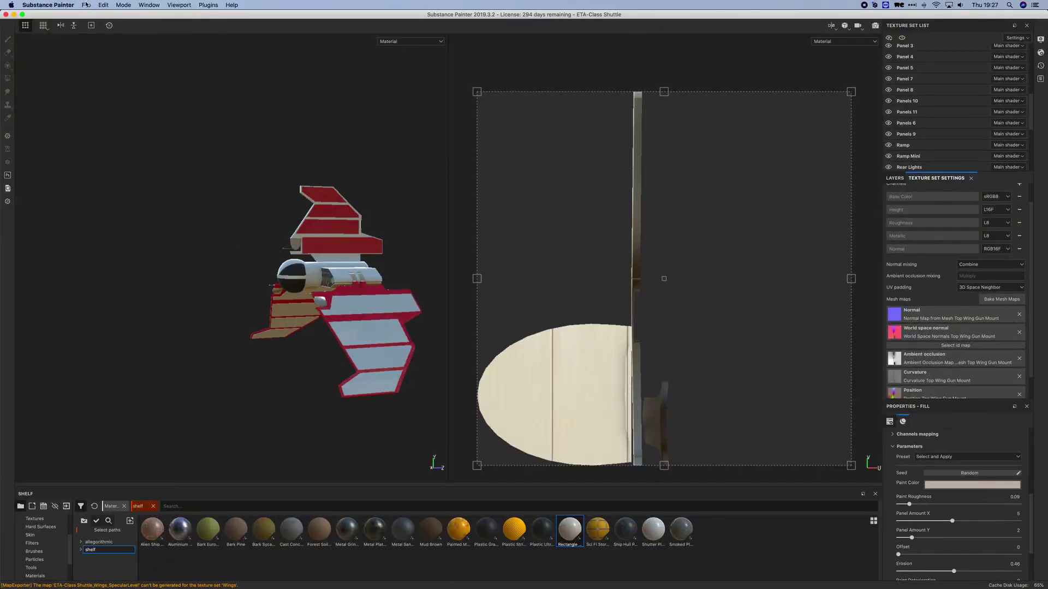
pyautogui.click(86, 4)
pyautogui.click(116, 144)
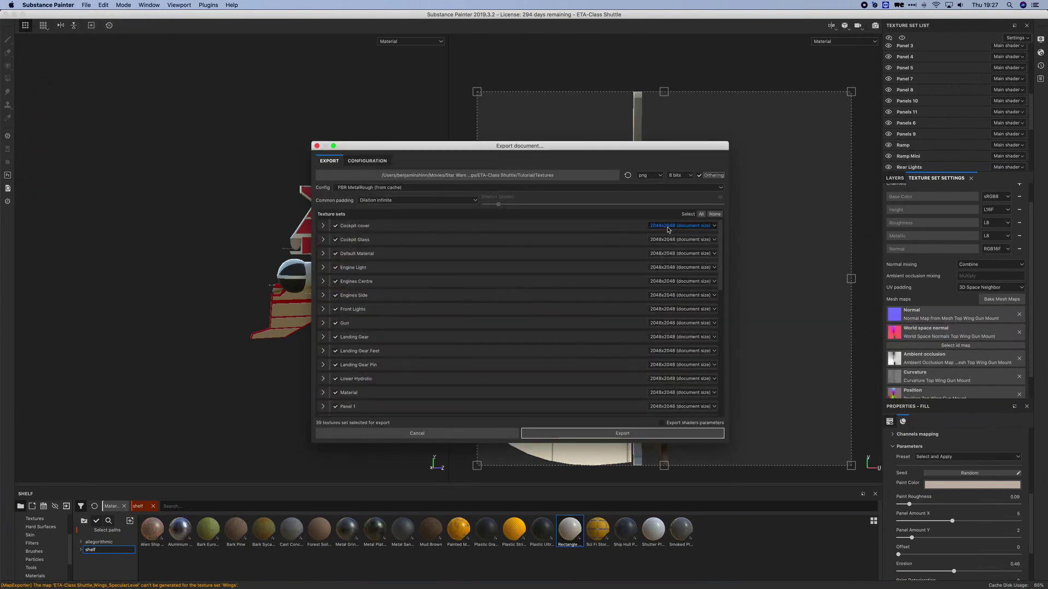
pyautogui.click(680, 281)
pyautogui.click(672, 298)
pyautogui.click(680, 322)
pyautogui.click(667, 340)
# Step: Set Landing Gear Pin to 256x256, change the Wings size, check Configuration, and export
pyautogui.click(670, 399)
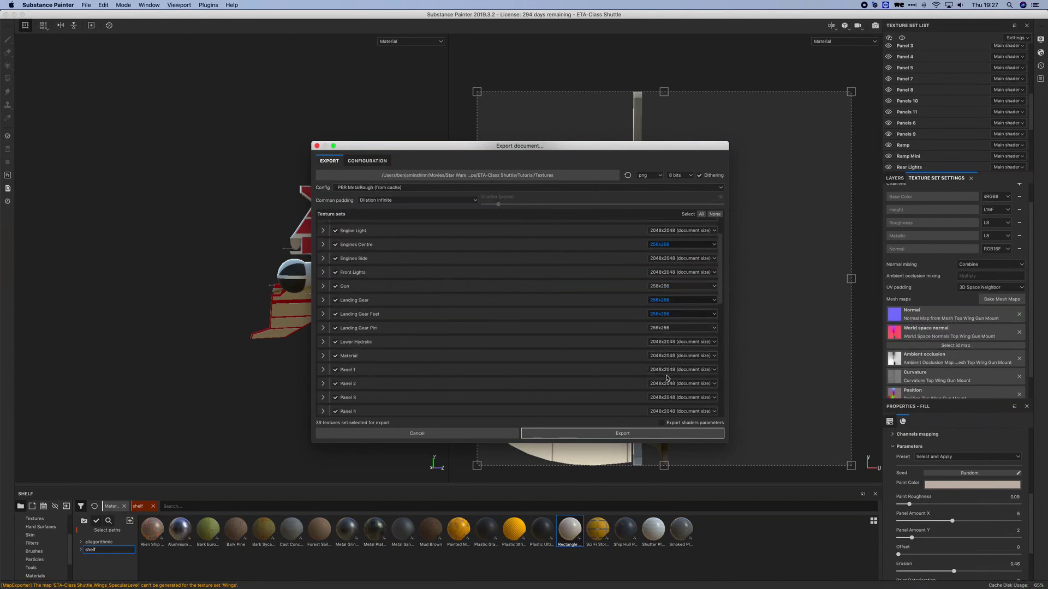
pyautogui.scroll(-10, 670, 369)
pyautogui.click(670, 410)
pyautogui.click(371, 162)
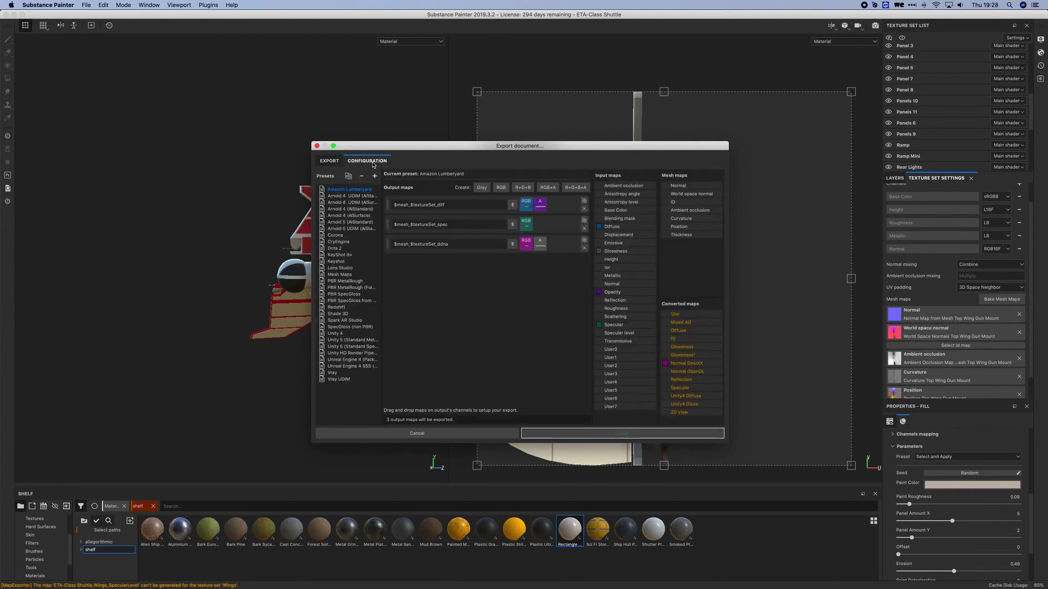
pyautogui.click(330, 161)
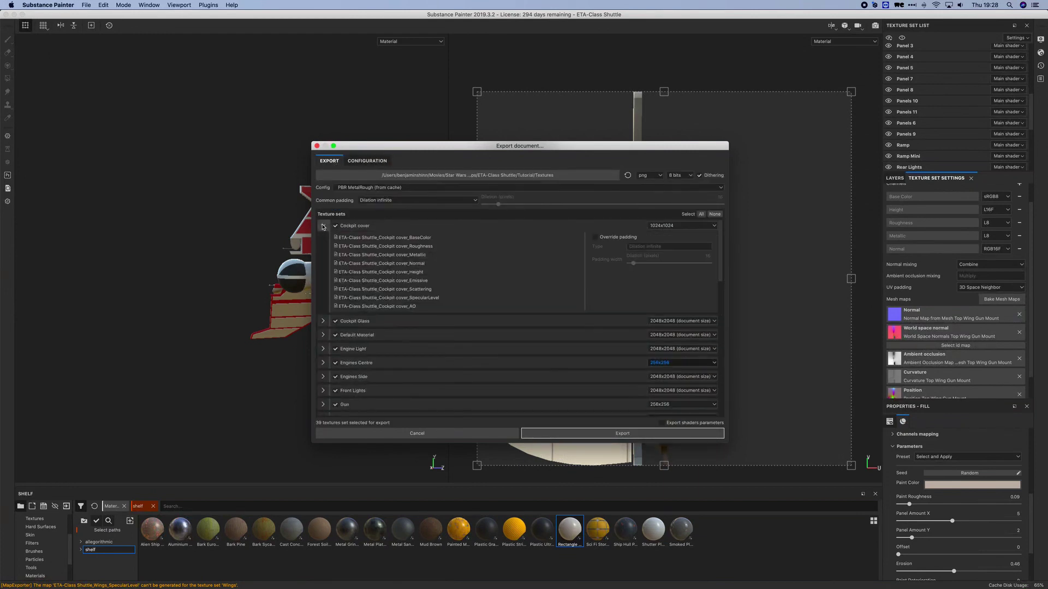
pyautogui.click(624, 433)
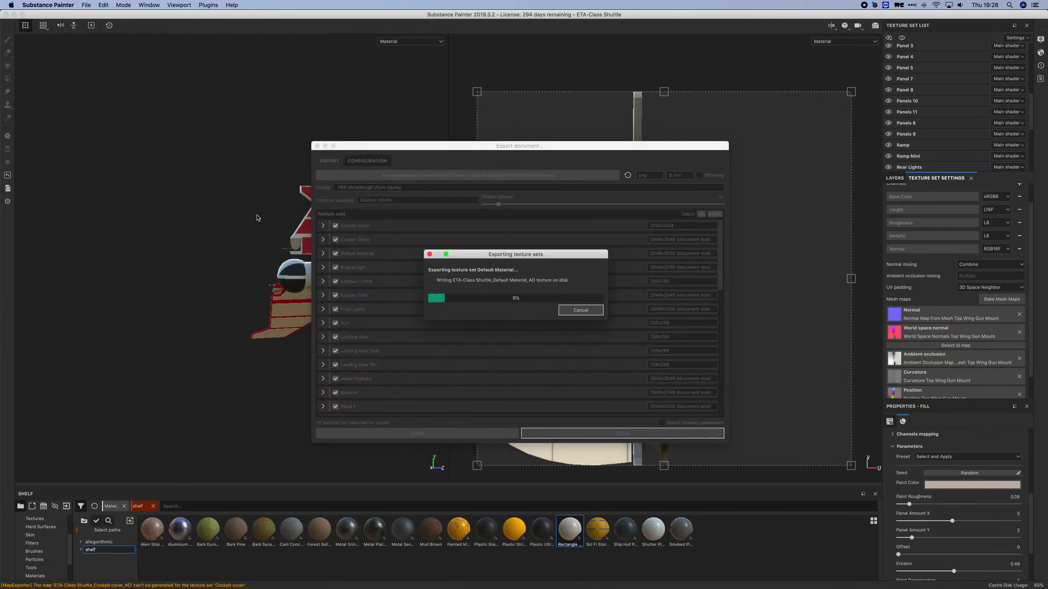